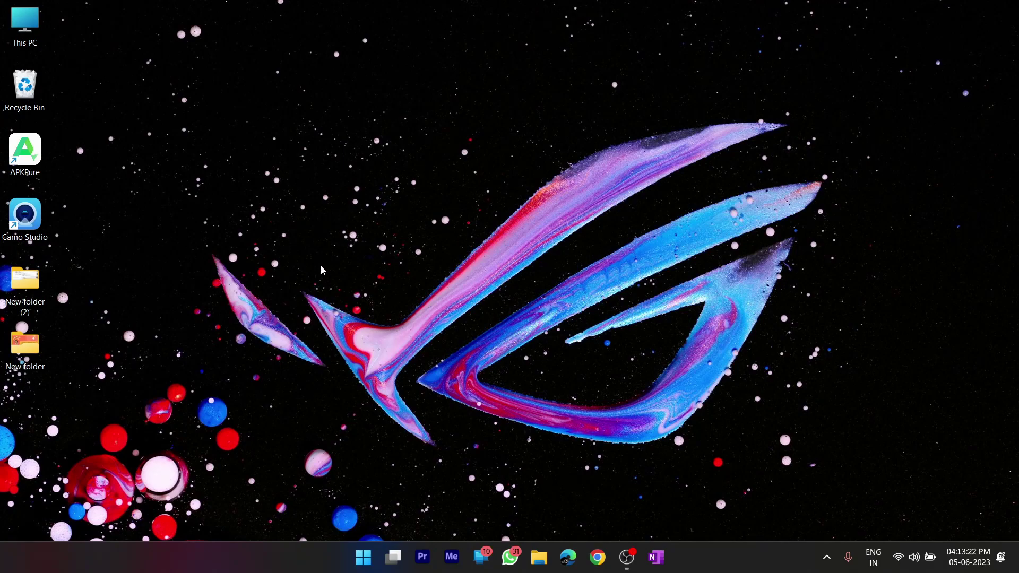
Open Notepad with a blank document.
click(364, 567)
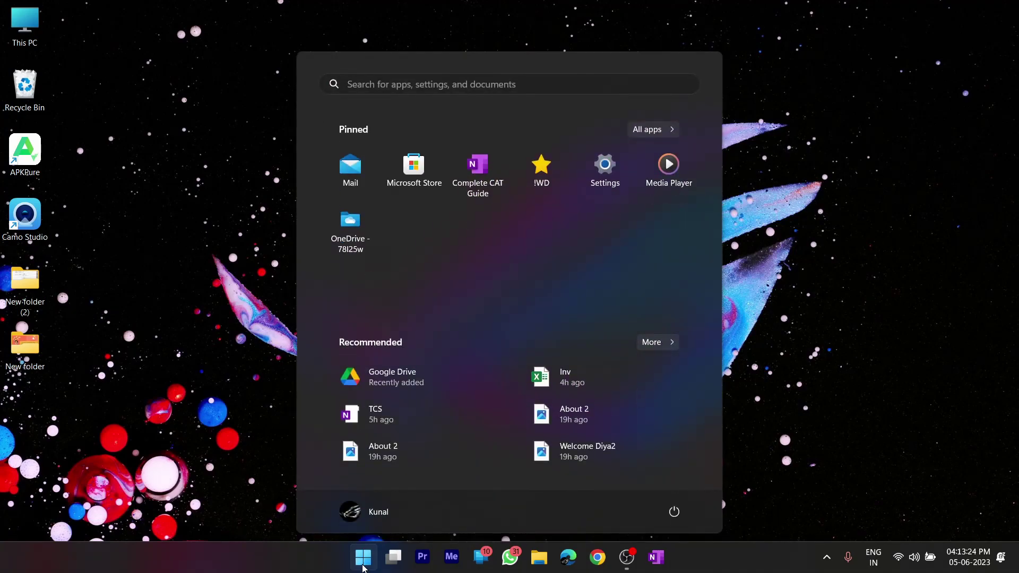
text(notepad)
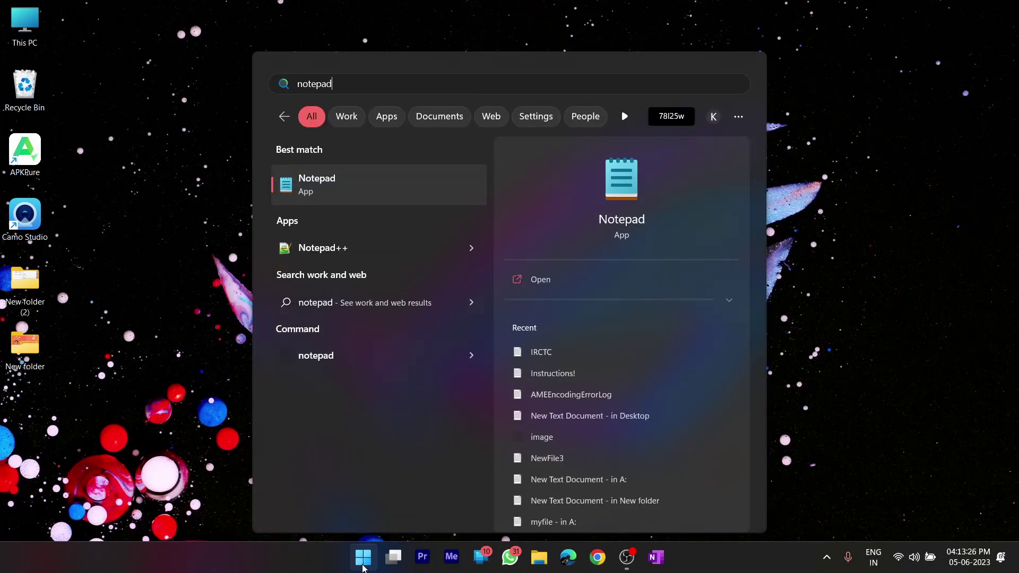
click(311, 178)
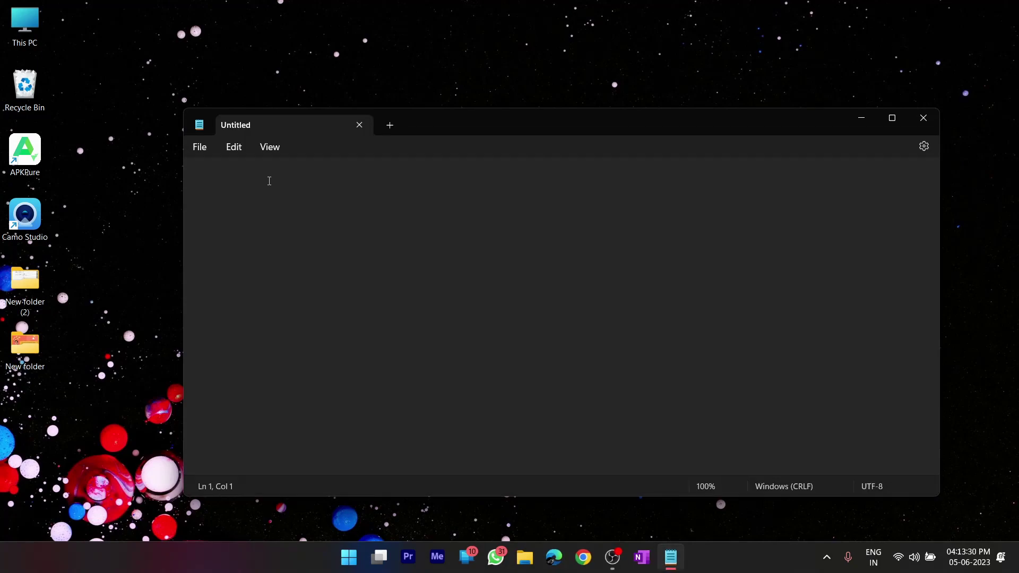
Enter the XML configuration: cmd.exe logon command, read-only C:\myshare mapped folder, MemoryInMB 8192, AudioInput and VideoInput Disable, ProtectedClient Enable.
text(<LogonCommand> 	<Command> 		cmd.exe 	</Command> </LogonCommand>  <Configuration>  	<MappedFolders> 		<MappedFolder> 			<HostFolder>C:\myshare</HostFolder> 			<ReadOnly>true</ReadOnly> 		</MappedFolder> 	</MappedFolders>  <MemoryInMB>8192</MemoryInMB>  <AudioInput>Disable</AudioInput> <VideoInput>Disable</VideoInput>  <ProtectedClient>Enable</ProtectedClient>  </Configuration>)
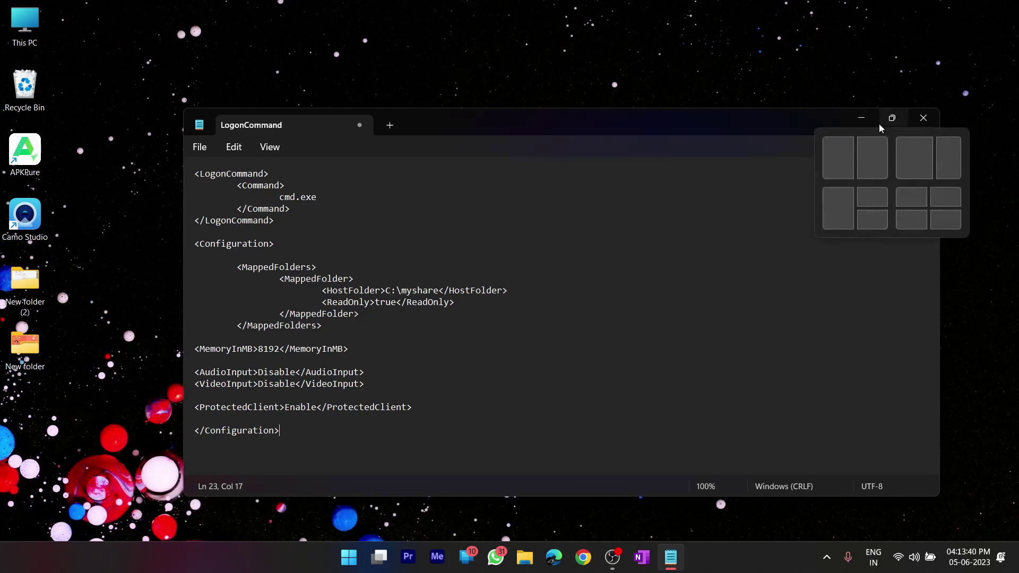
click(891, 118)
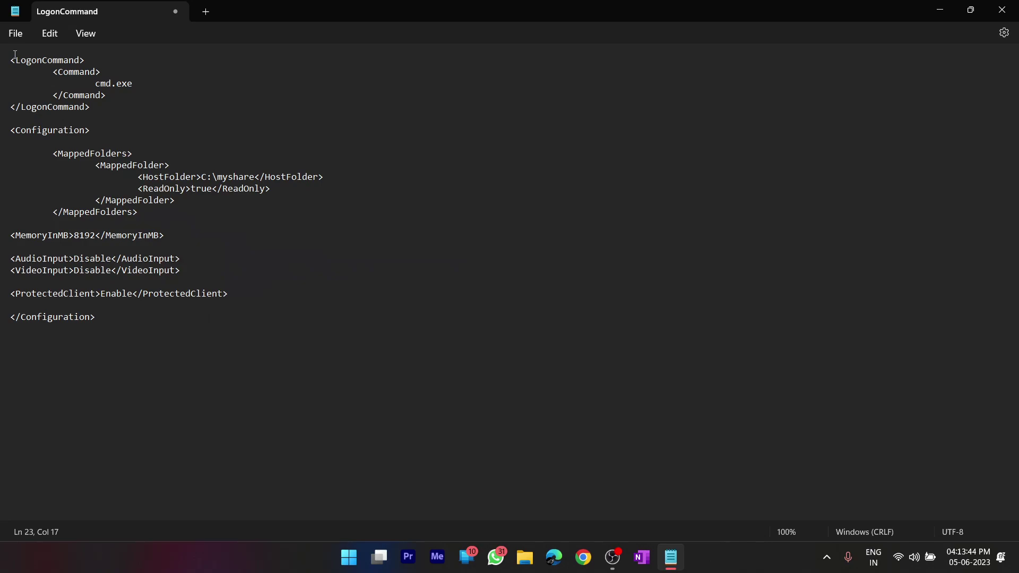
scroll(46, 139, up, 7)
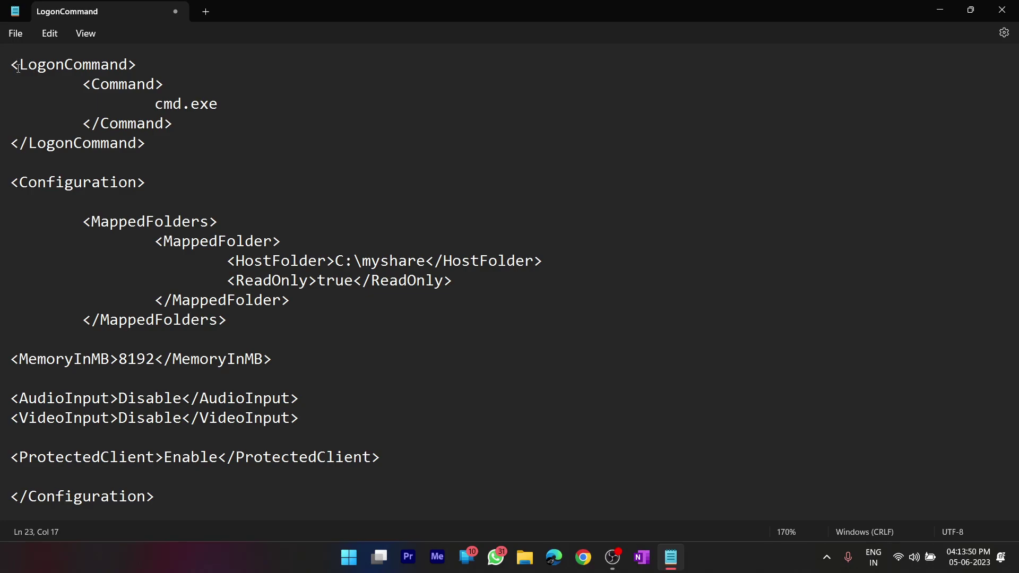
Examine the LogonCommand block, its cmd.exe command and the opening Configuration tag.
drag(14, 65, 161, 140)
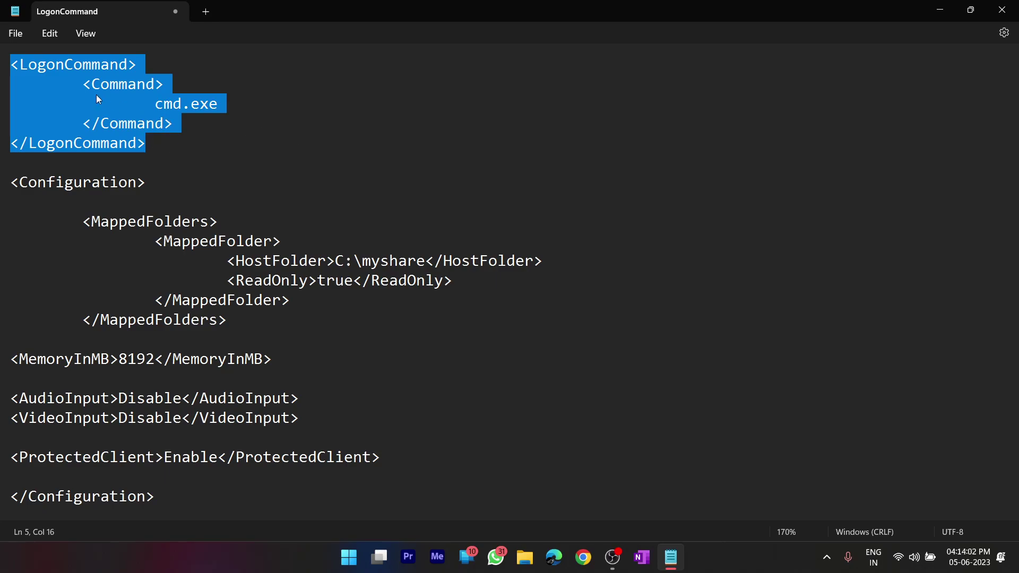
click(63, 75)
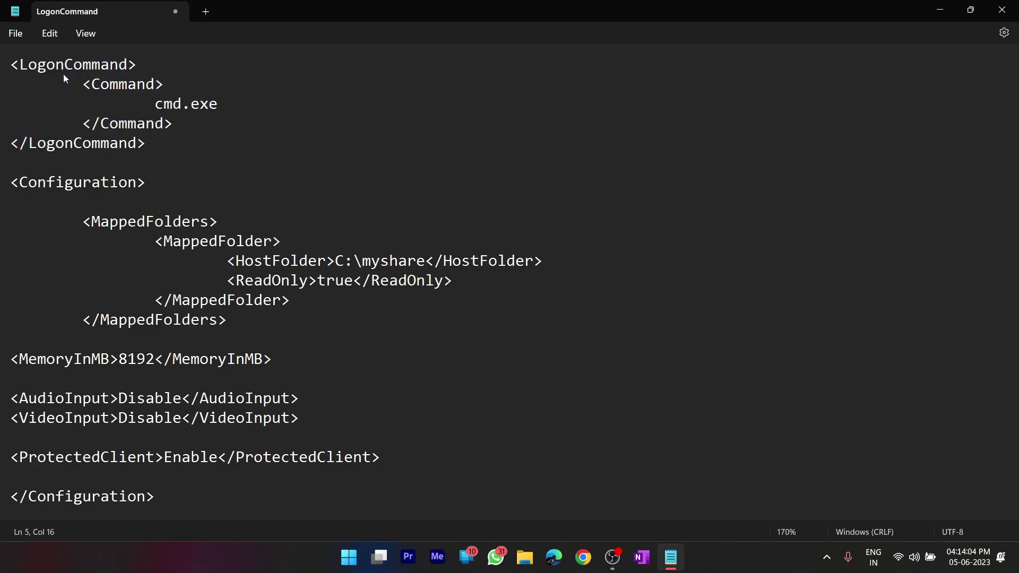
click(16, 68)
drag(16, 68, 139, 66)
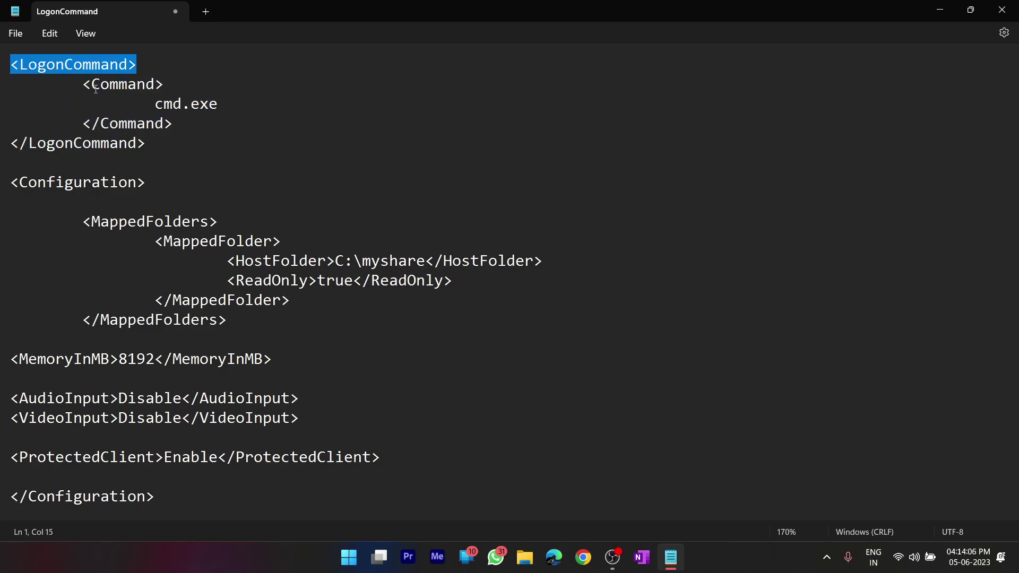
drag(155, 106, 219, 106)
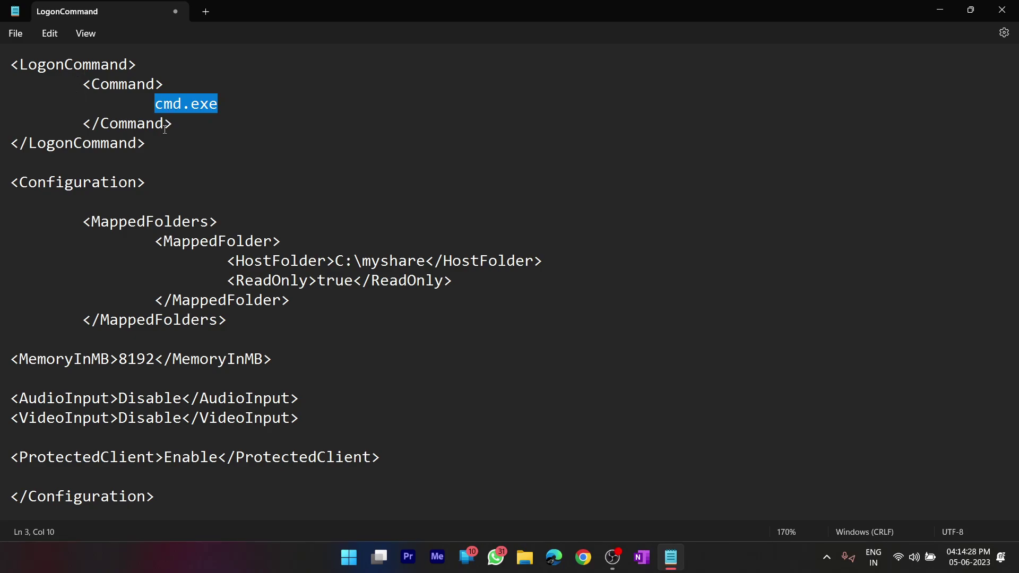
drag(6, 183, 154, 182)
click(252, 200)
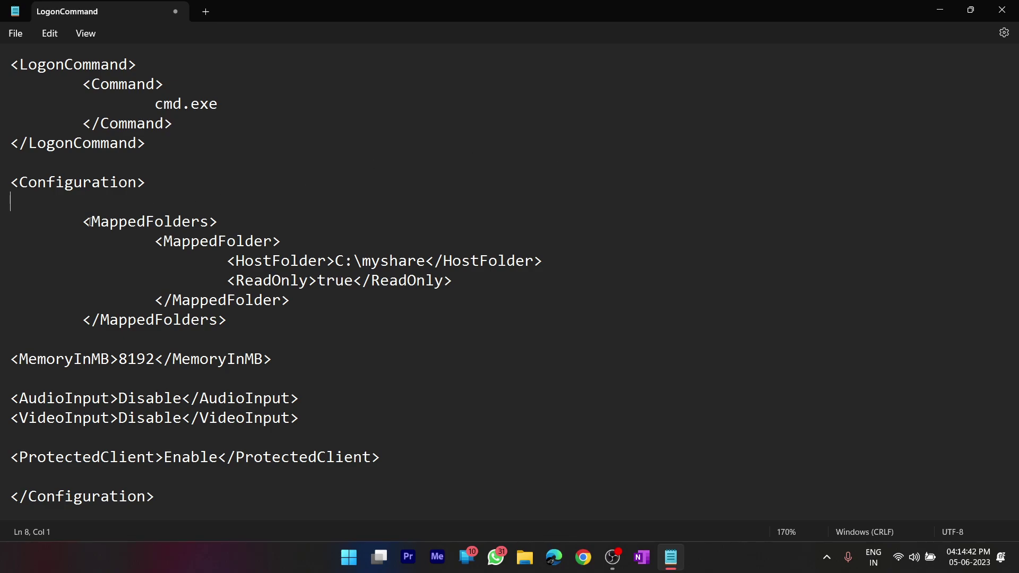
Examine the MappedFolders block, its nested MappedFolder entry and the Configuration tags that enclose it.
drag(84, 221, 232, 316)
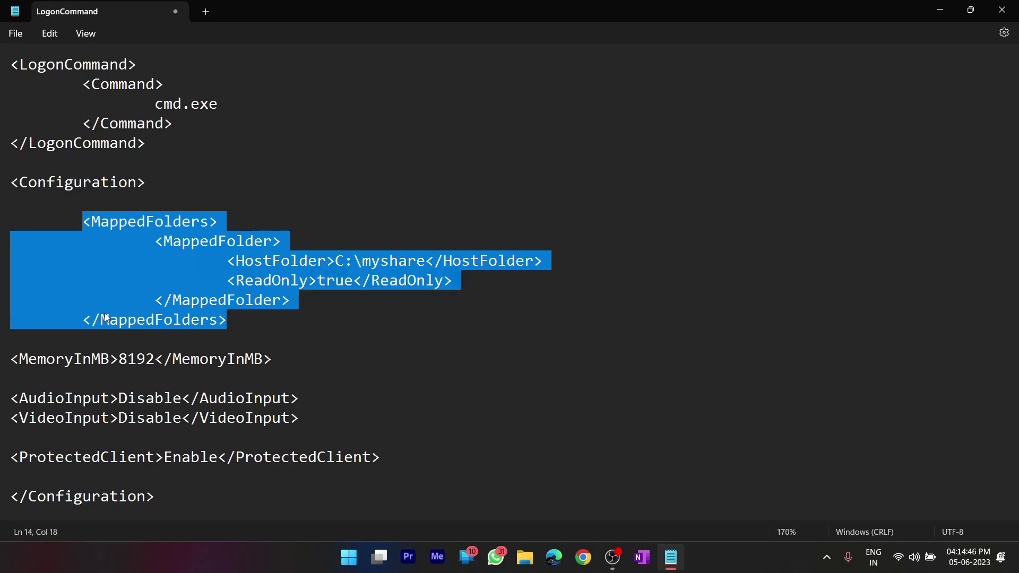
click(11, 182)
drag(10, 182, 169, 183)
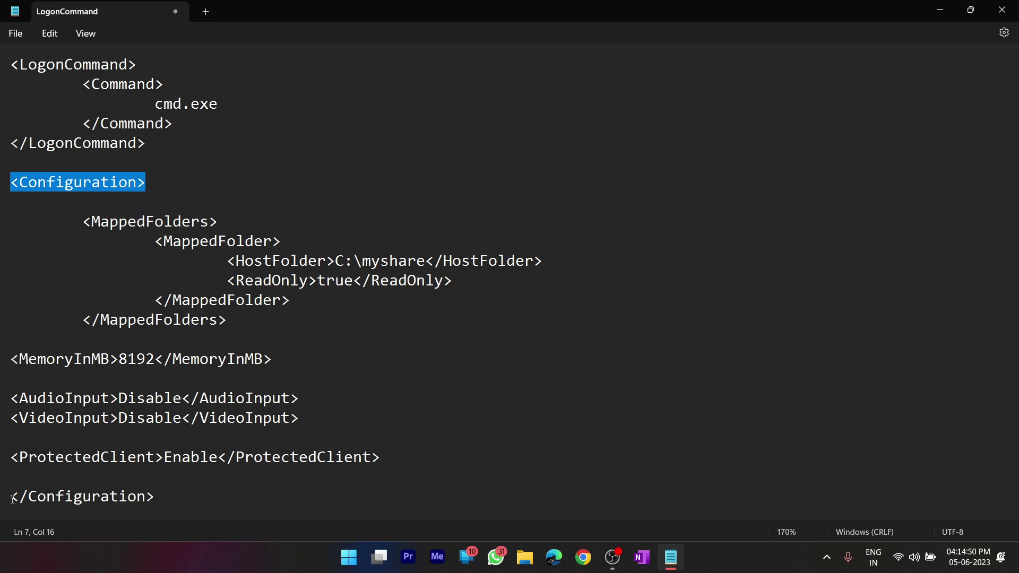
drag(2, 498, 179, 499)
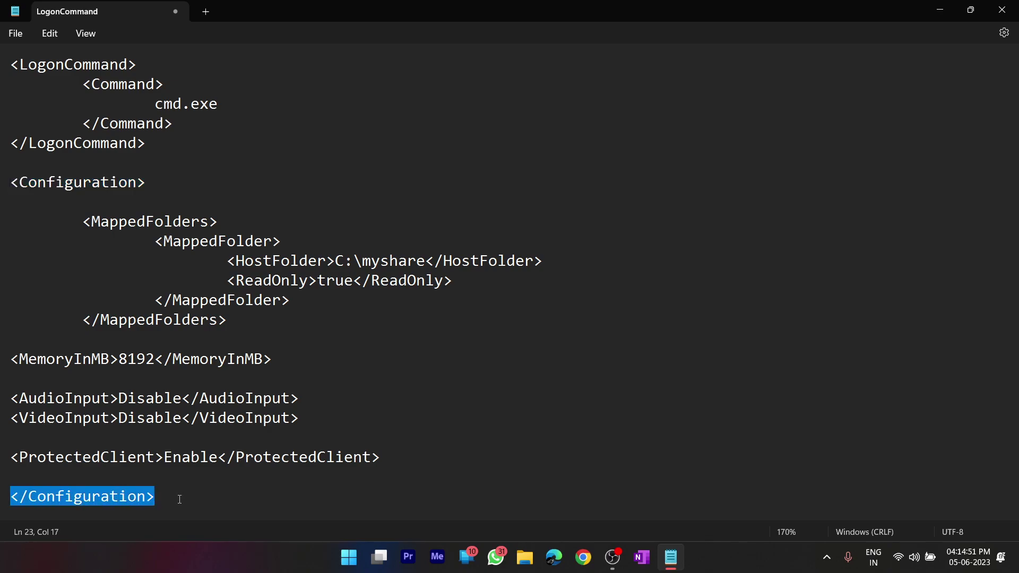
double_click(79, 220)
drag(210, 205, 223, 214)
drag(163, 242, 274, 241)
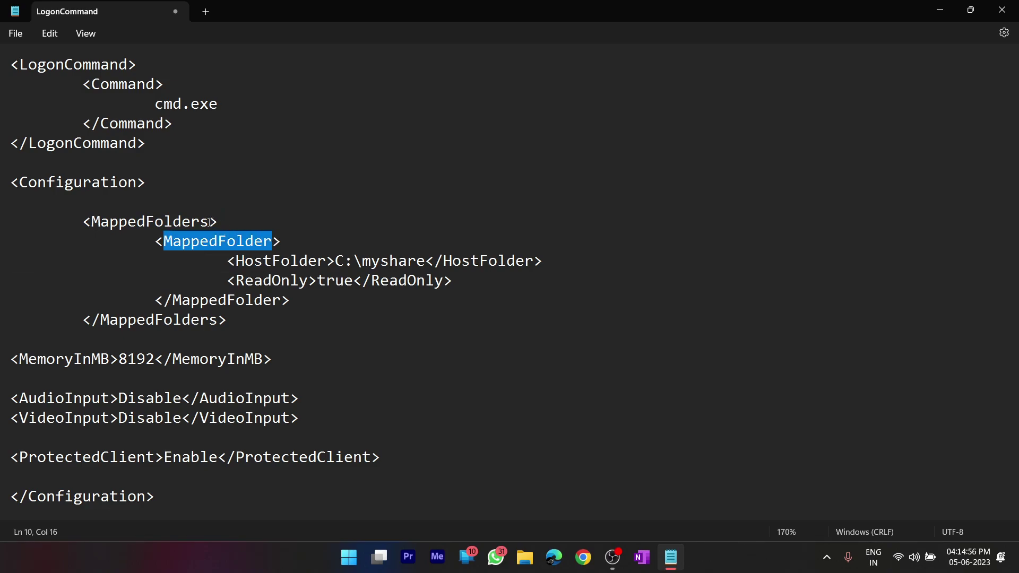
drag(200, 221, 209, 221)
click(264, 242)
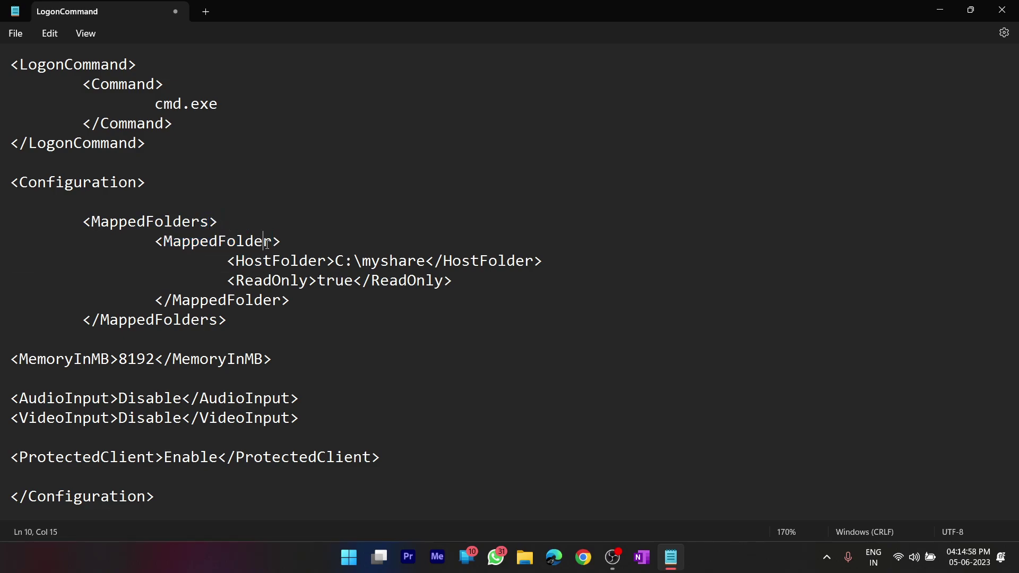
Set the ReadOnly value to false for the C:\myshare mapped folder.
drag(229, 263, 426, 261)
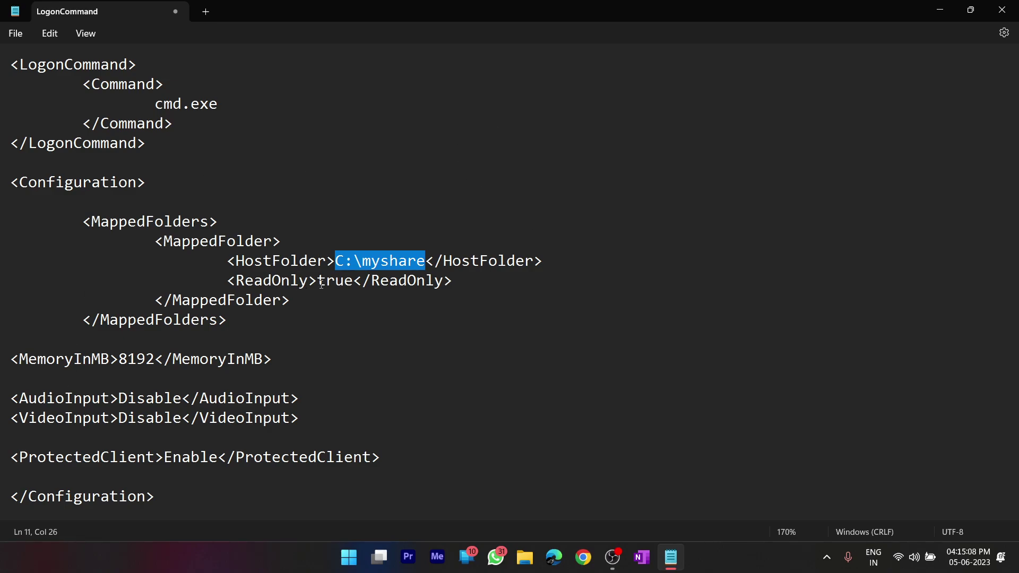
drag(318, 281, 355, 287)
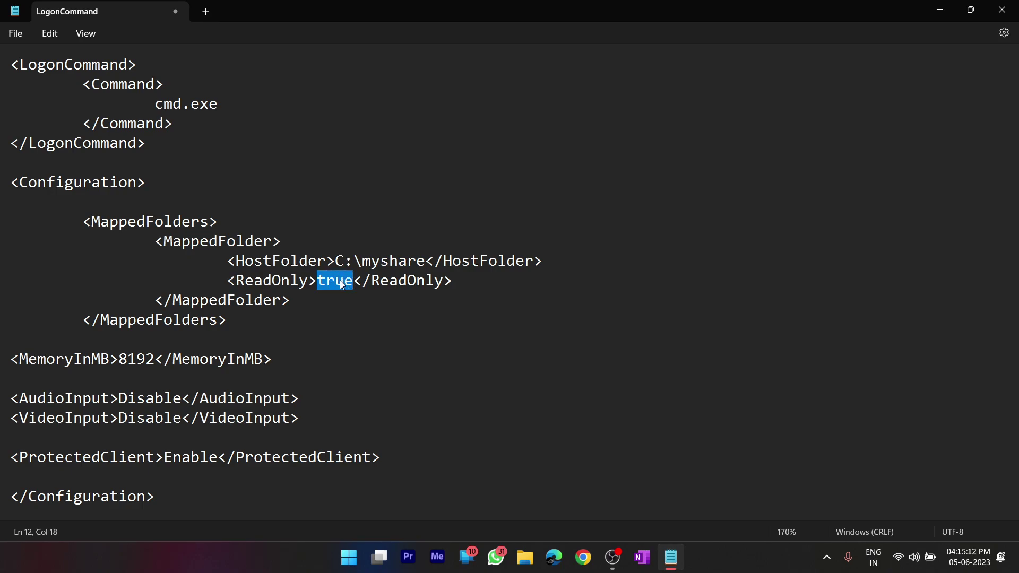
text(false)
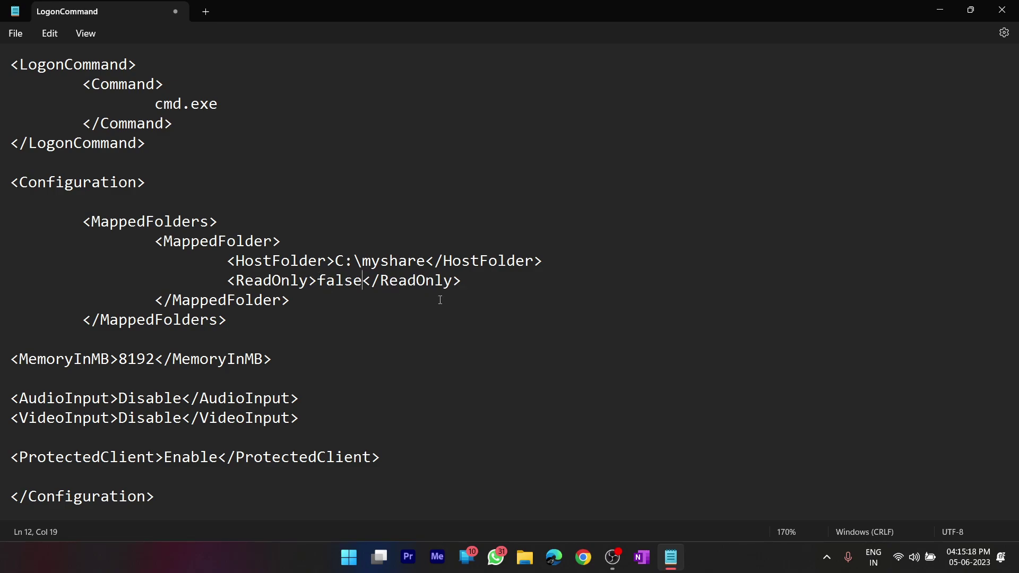
Duplicate the whole MappedFolder block twice, placing both copies directly below the original inside MappedFolders.
drag(156, 240, 287, 302)
key(ctrl+c)
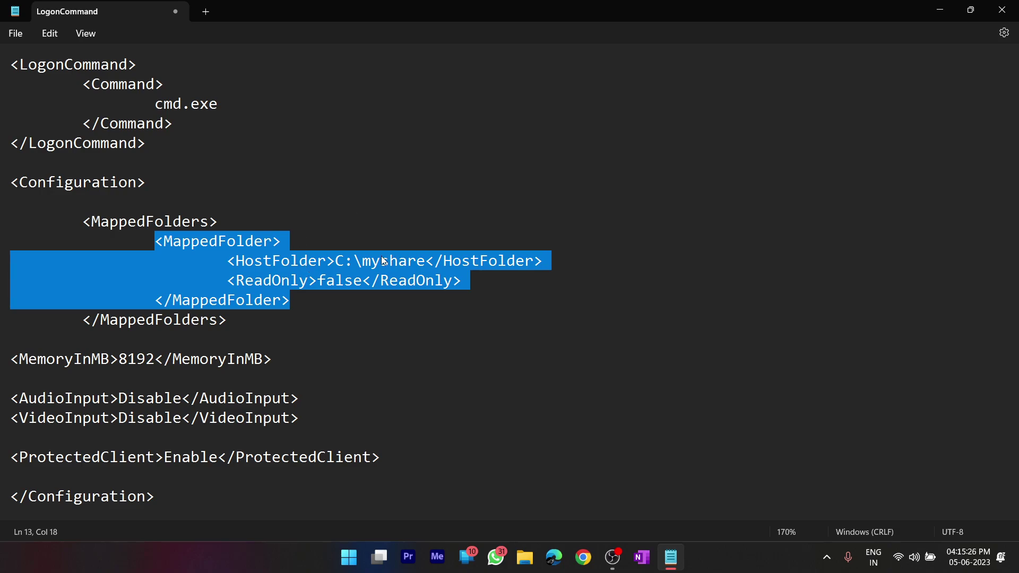
click(326, 297)
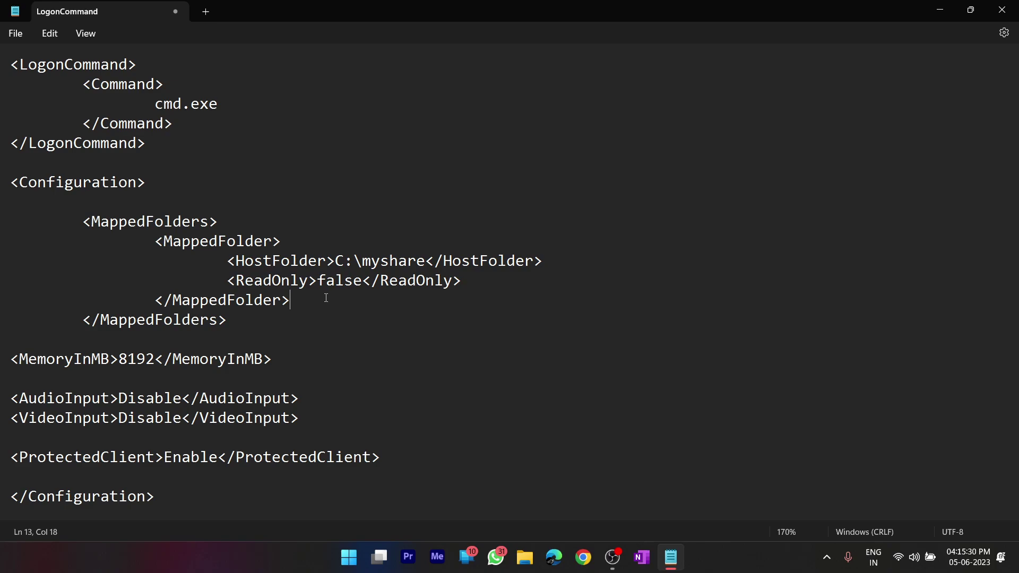
key(Return)
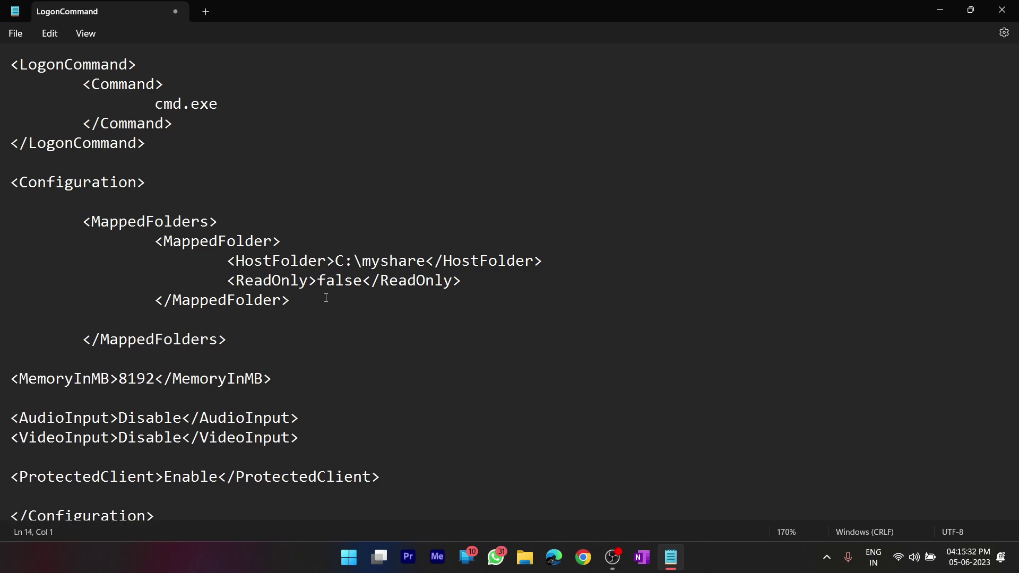
key(ctrl+v)
key(Return)
key(ctrl+v)
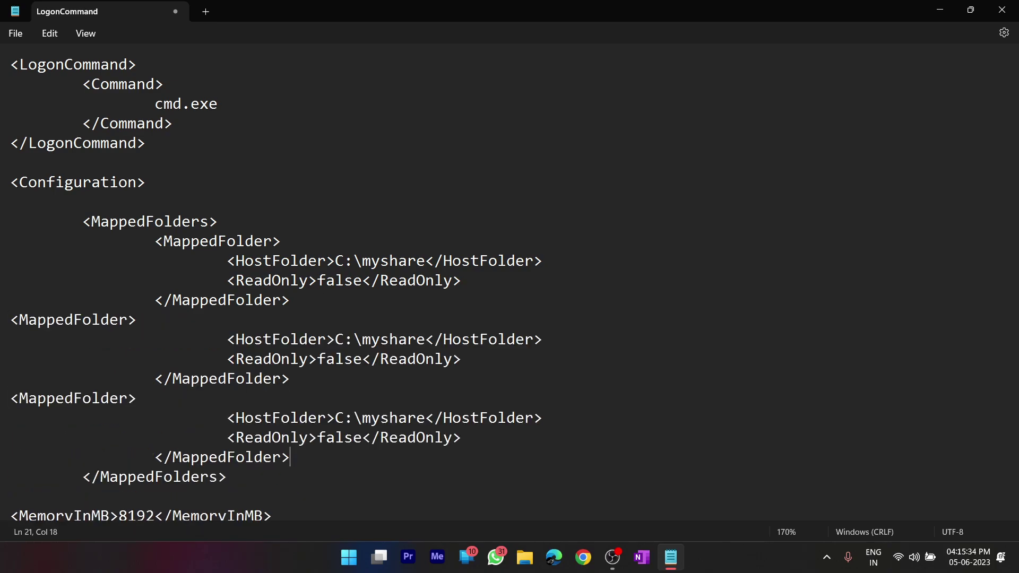
Indent the two copied MappedFolder opening tags to match the original and shift the closing MappedFolders tag one level further in.
click(12, 319)
key(Tab)
key(Tab)
click(16, 390)
key(Tab)
key(Tab)
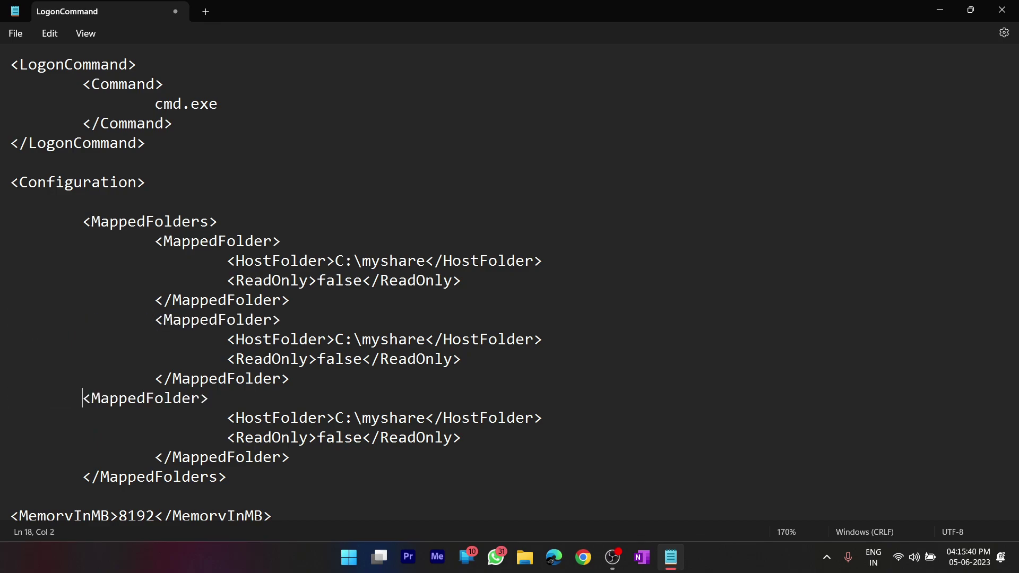
click(88, 473)
key(Tab)
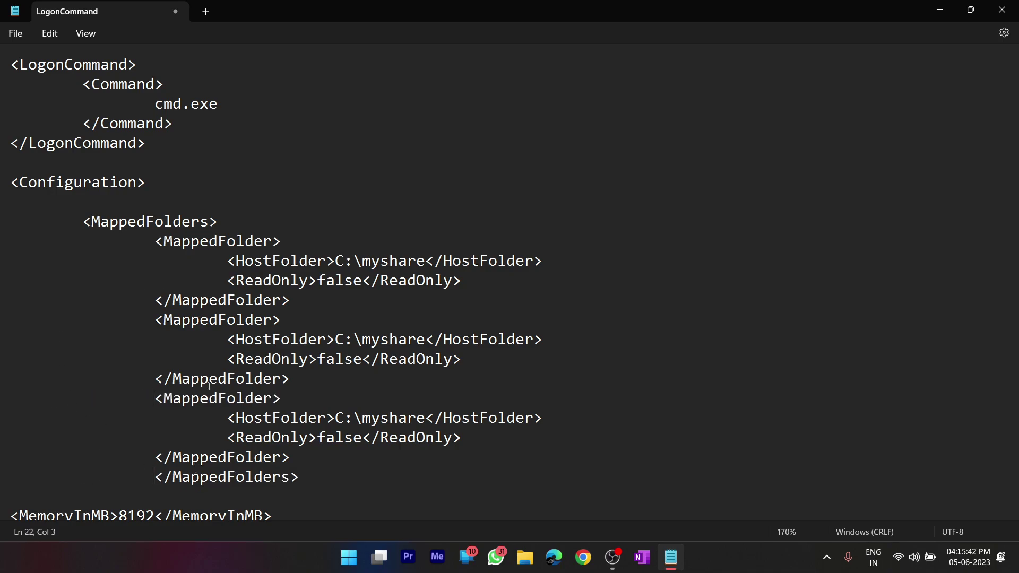
Set the HostFolder paths of the two copied blocks to C:\myshare1 and C:\myshare2.
click(426, 339)
text(1)
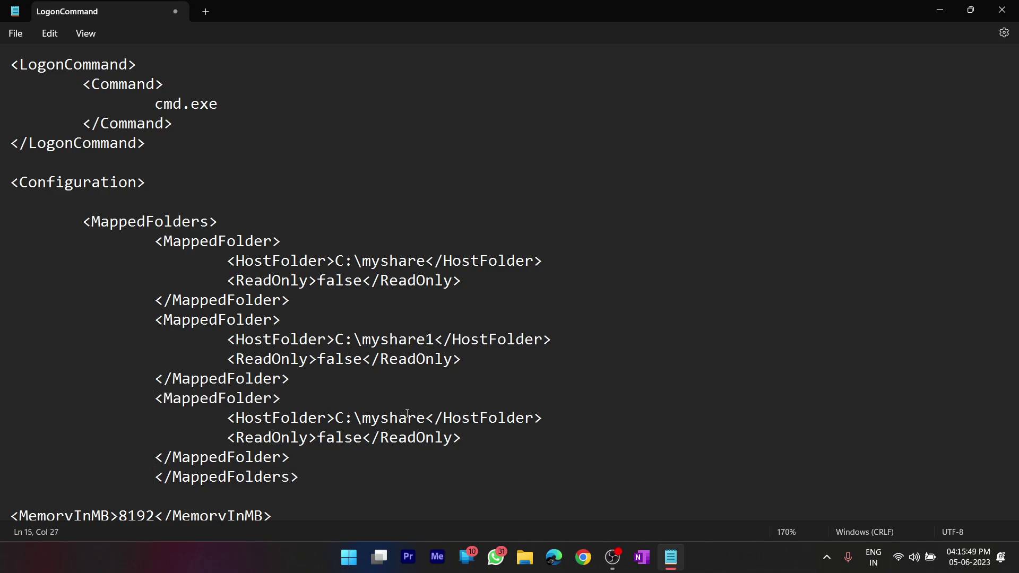
click(431, 422)
text(2)
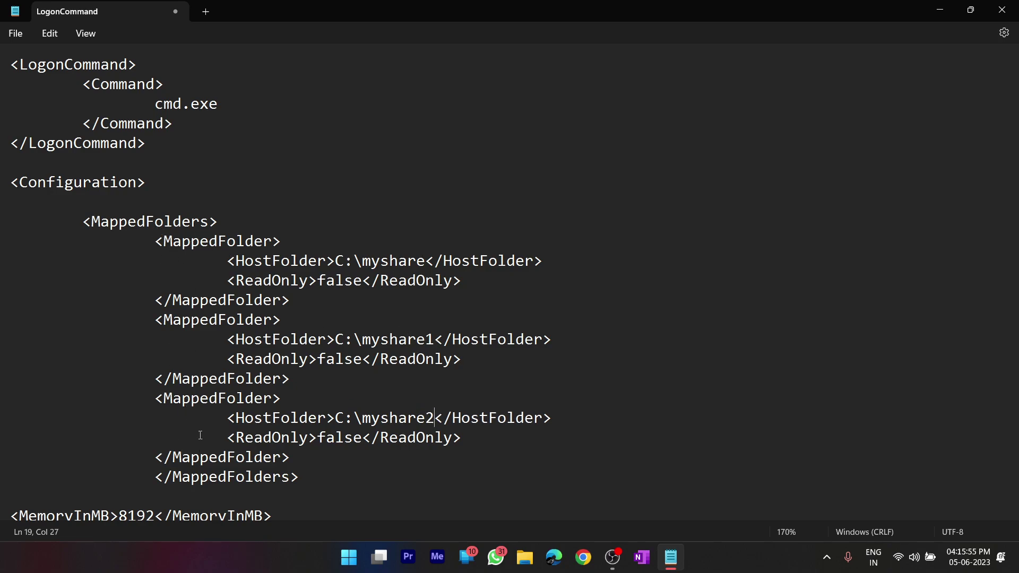
Examine the MemoryInMB line and its memory value below the mapped folders.
scroll(148, 380, down, 3)
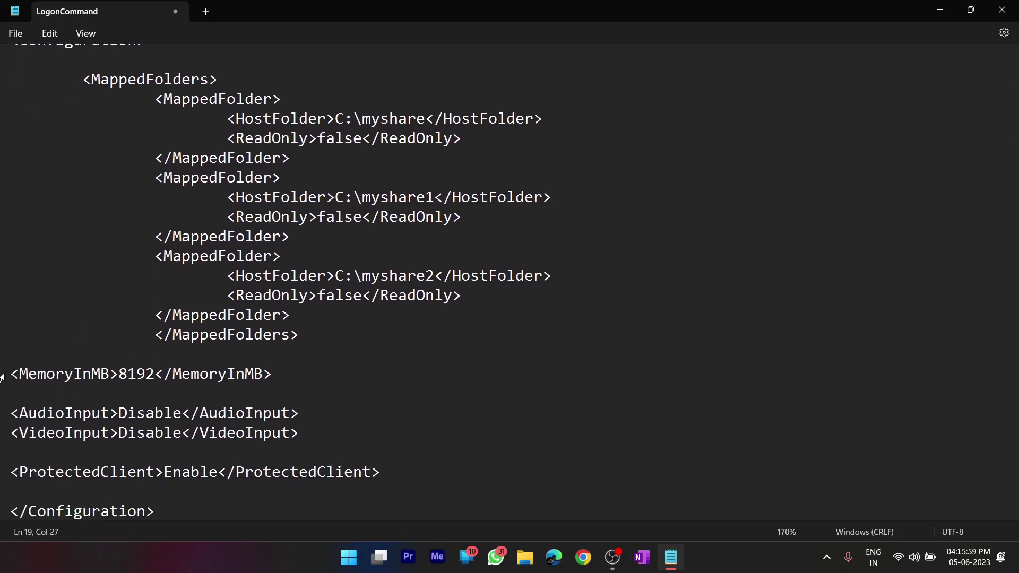
drag(20, 374, 110, 374)
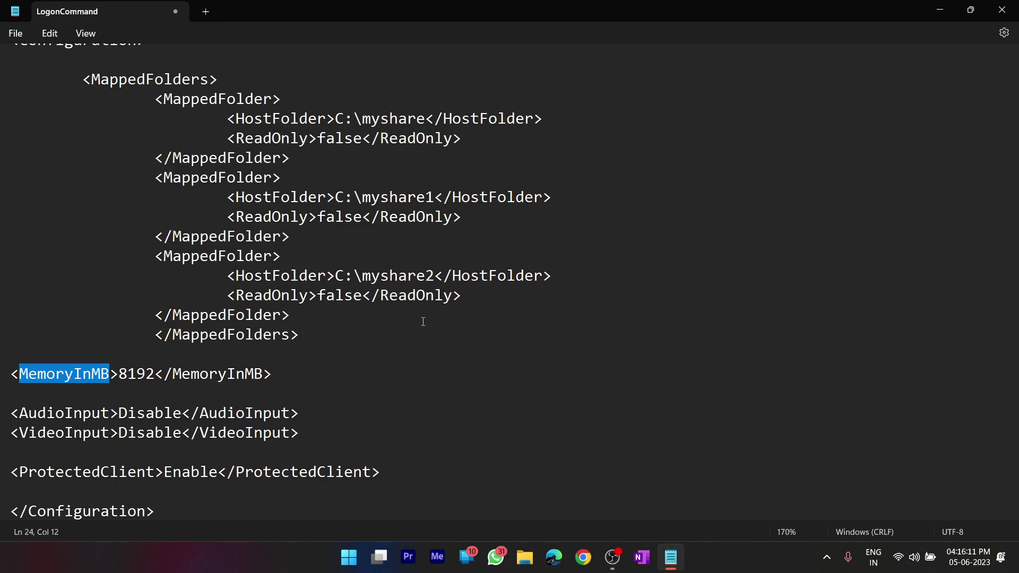
drag(119, 375, 156, 382)
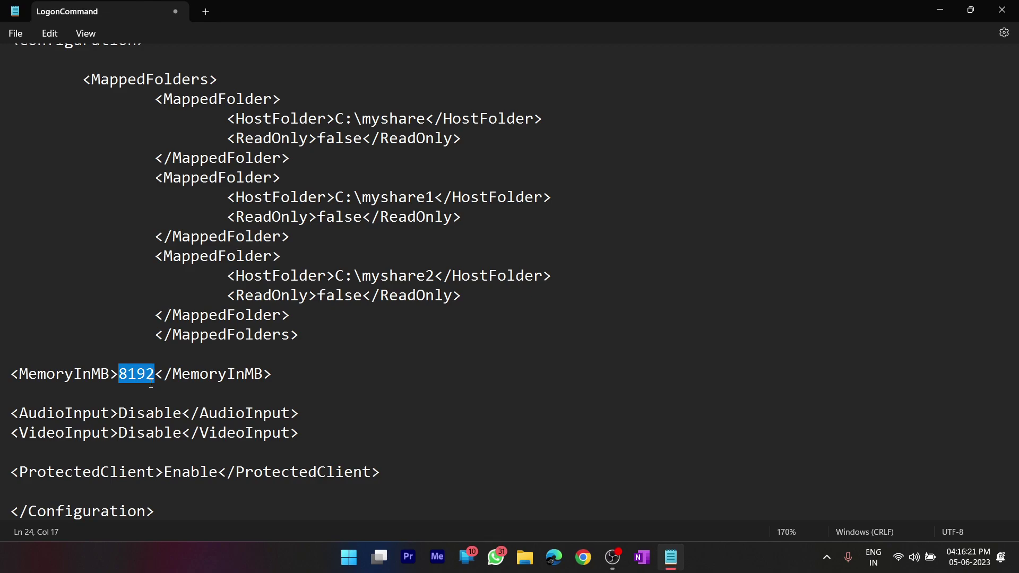
click(119, 374)
drag(119, 375, 155, 374)
drag(13, 371, 381, 363)
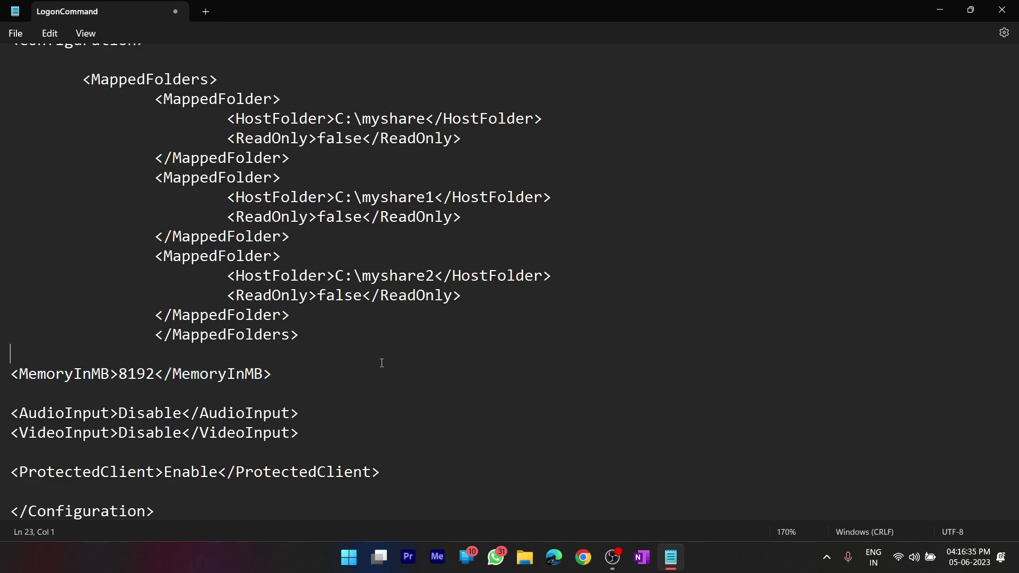
Check the computer's memory capacity and usage in Task Manager, and return to the configuration text.
key(ctrl+shift+Escape)
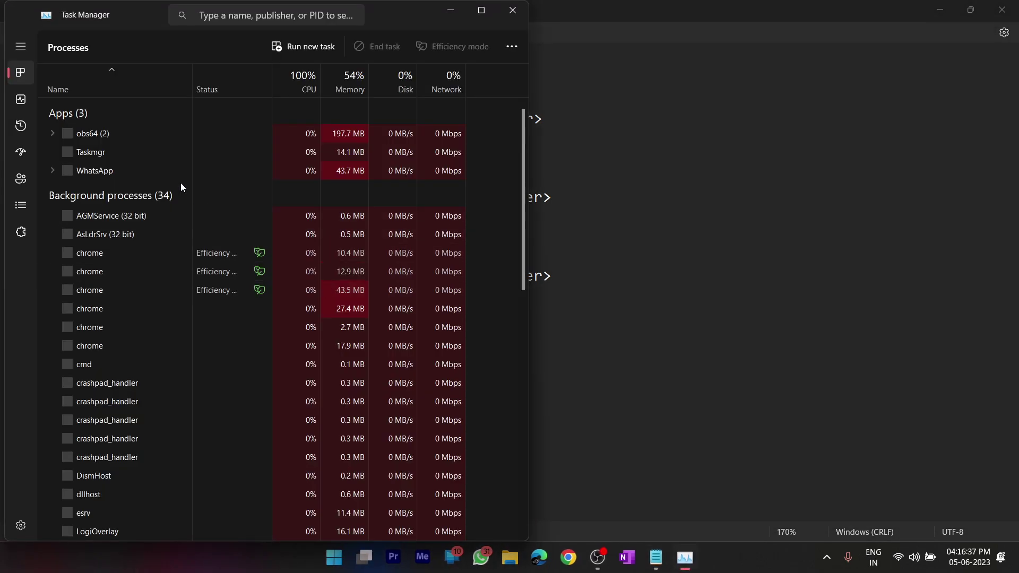
click(20, 99)
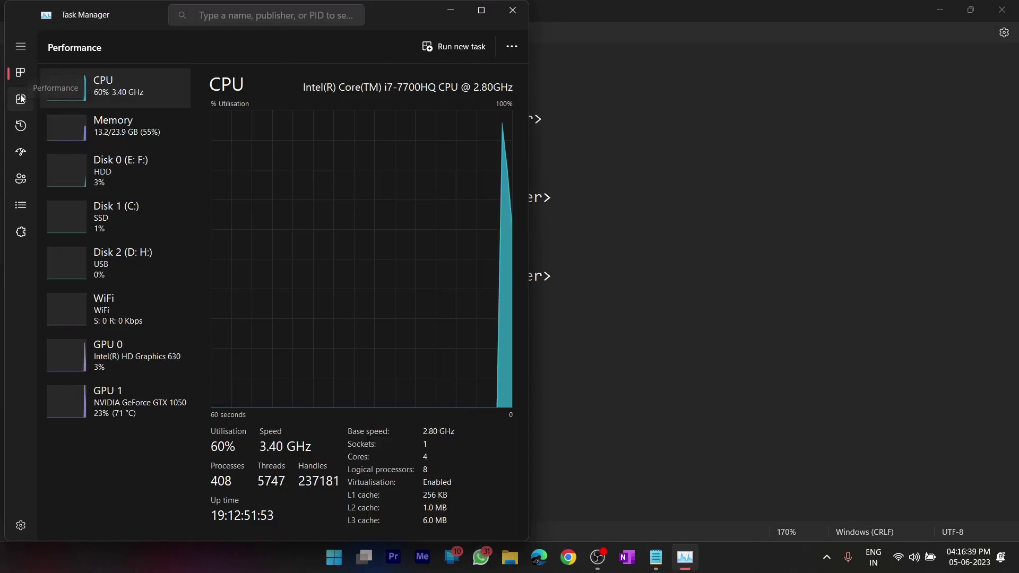
click(144, 140)
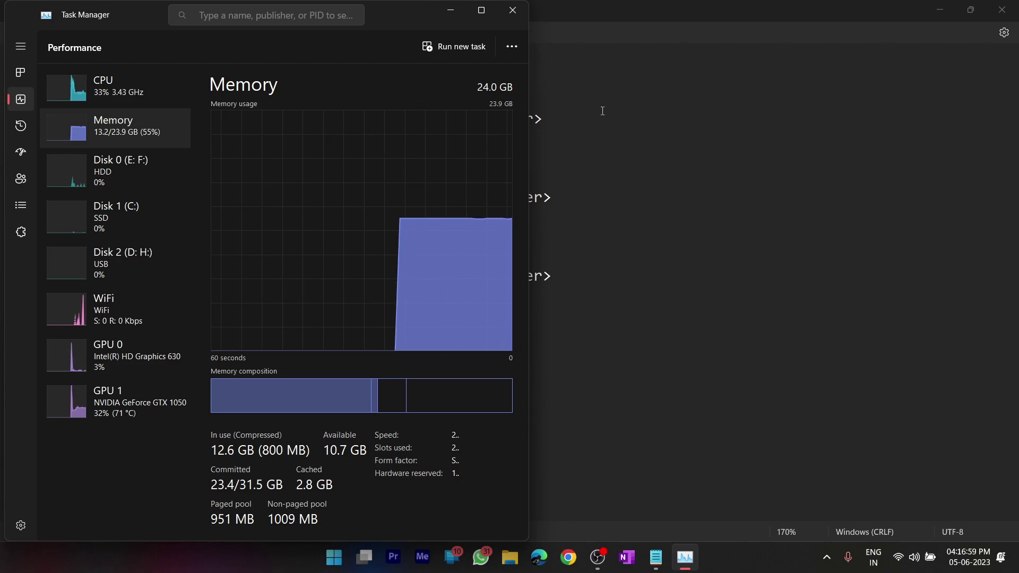
click(446, 16)
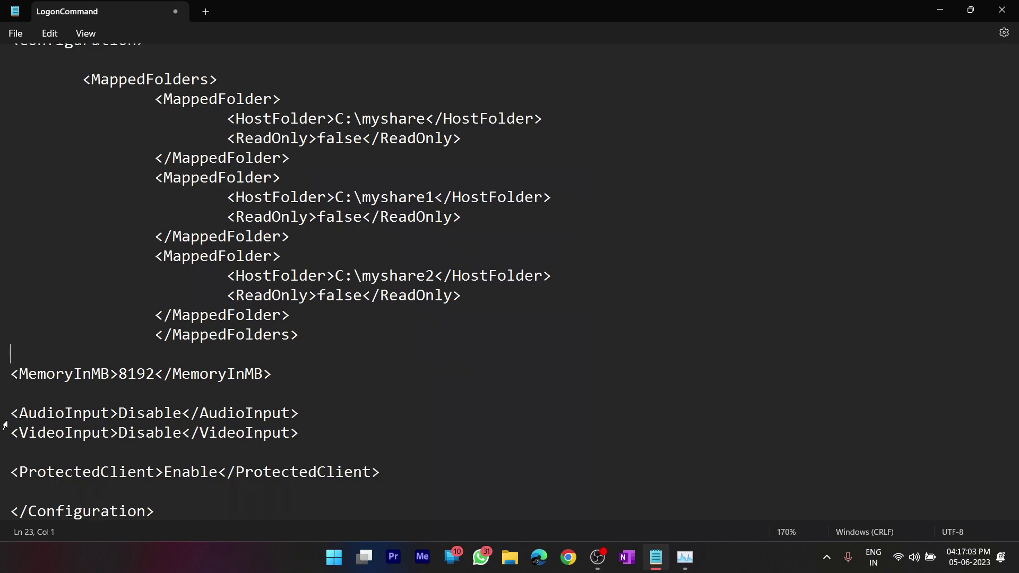
Examine the AudioInput and VideoInput lines and their values below the memory setting.
drag(12, 414, 118, 419)
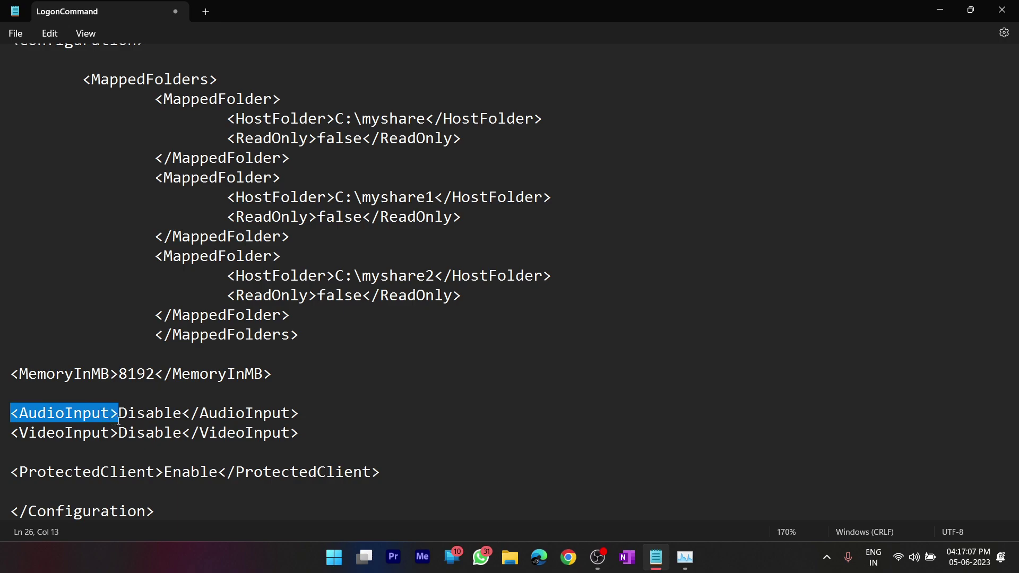
click(14, 433)
drag(13, 433, 104, 434)
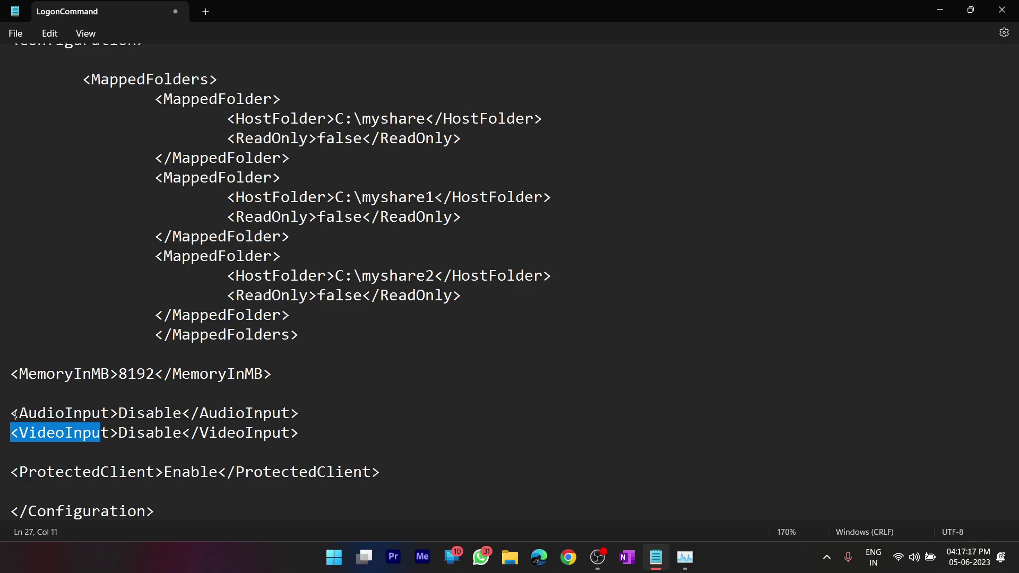
drag(11, 413, 284, 447)
click(189, 433)
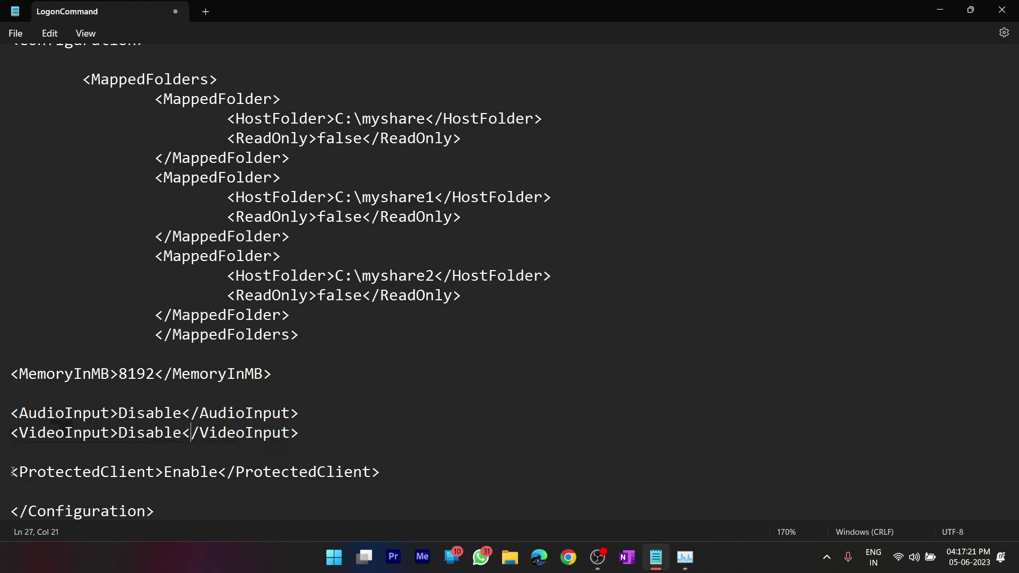
Examine the ProtectedClient line and its value near the end of the configuration.
drag(12, 471, 163, 472)
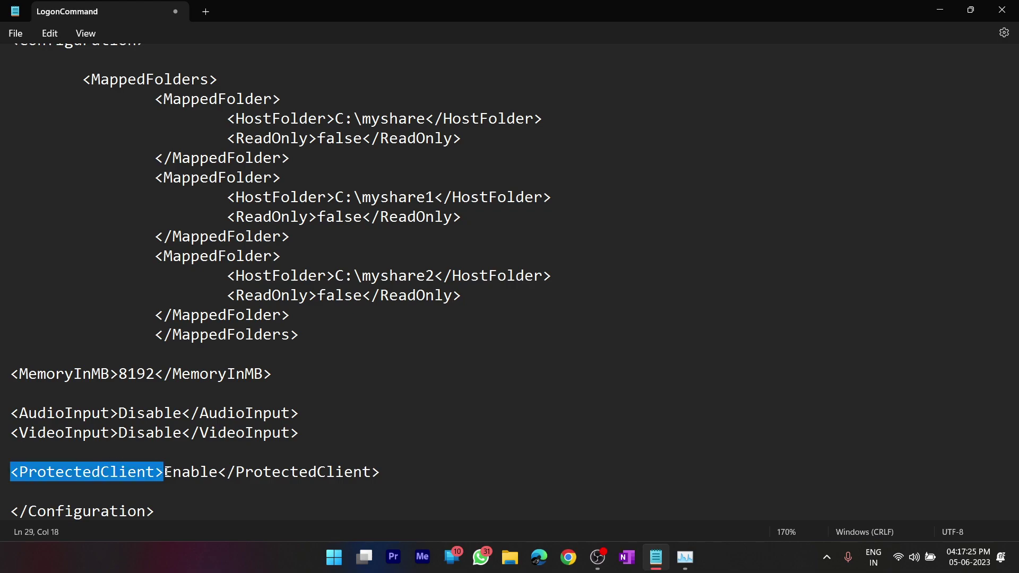
click(164, 472)
drag(165, 471, 217, 472)
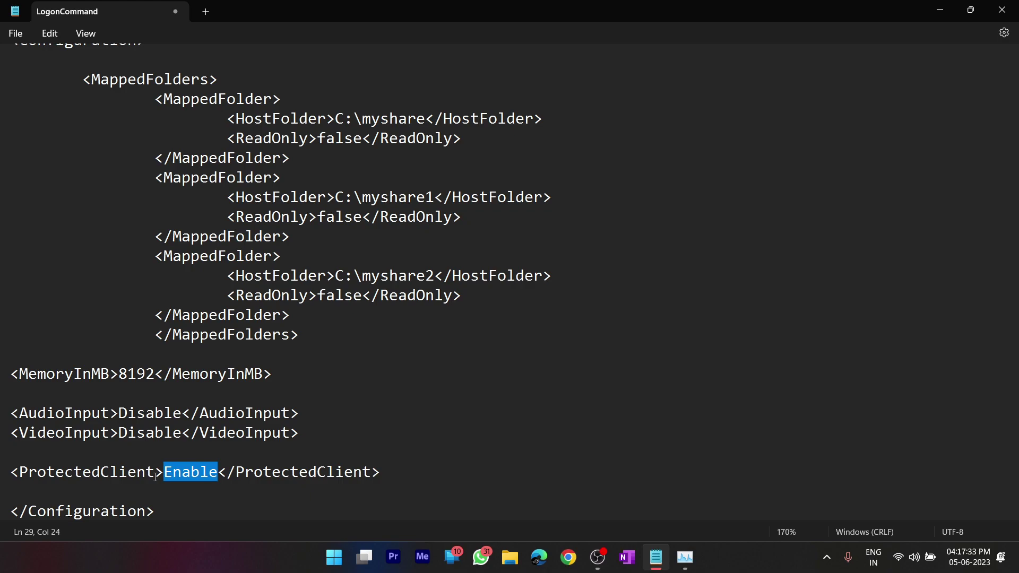
click(10, 472)
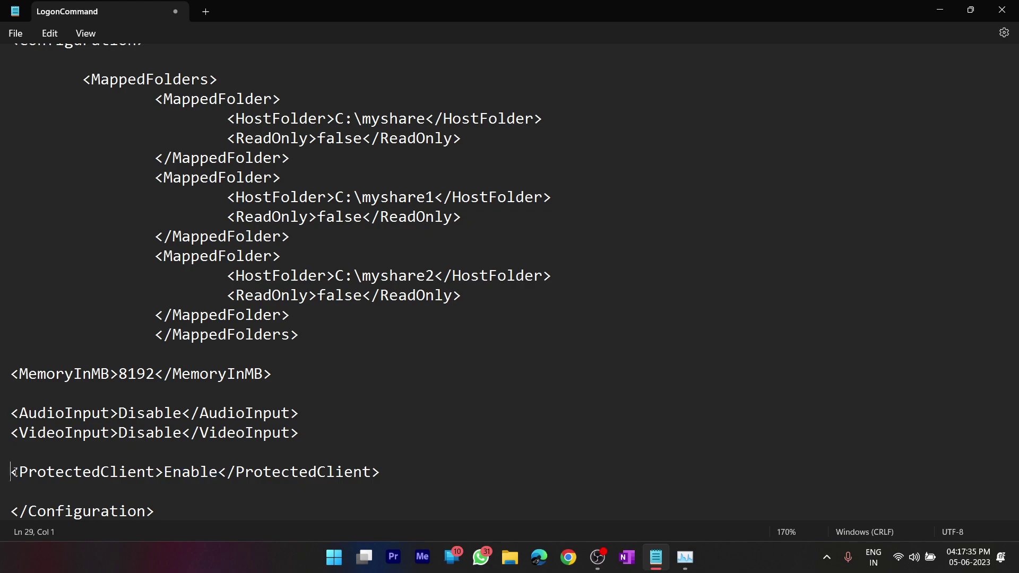
drag(11, 472, 395, 473)
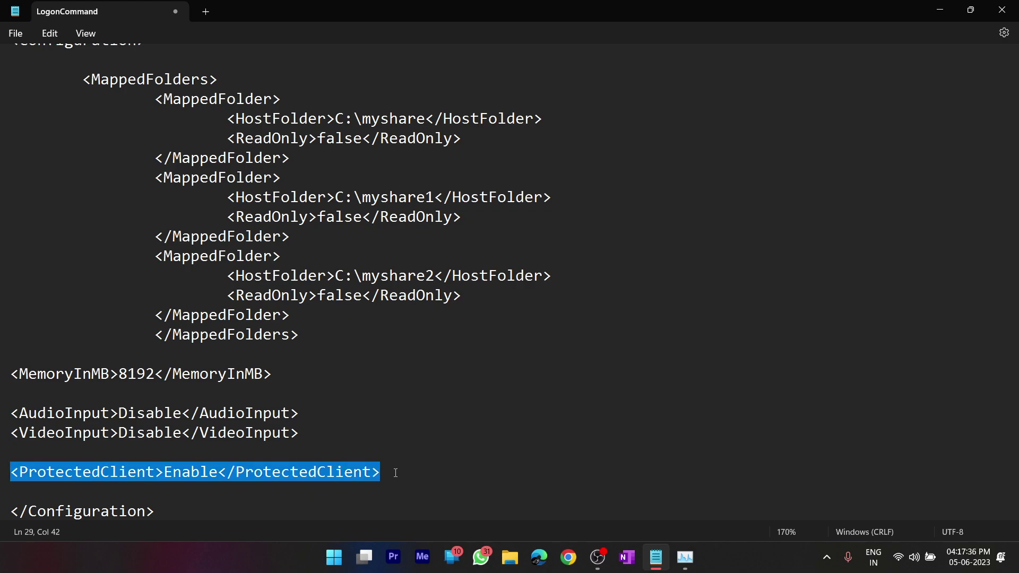
click(164, 472)
double_click(165, 472)
click(151, 484)
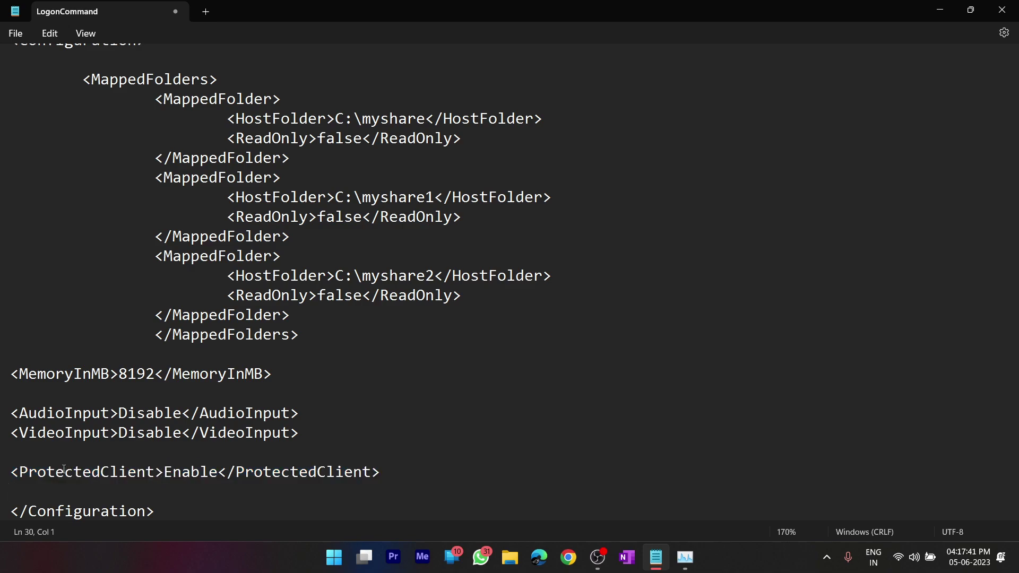
Cut the LogonCommand block and the whole MappedFolders block out of the configuration text.
scroll(21, 390, up, 3)
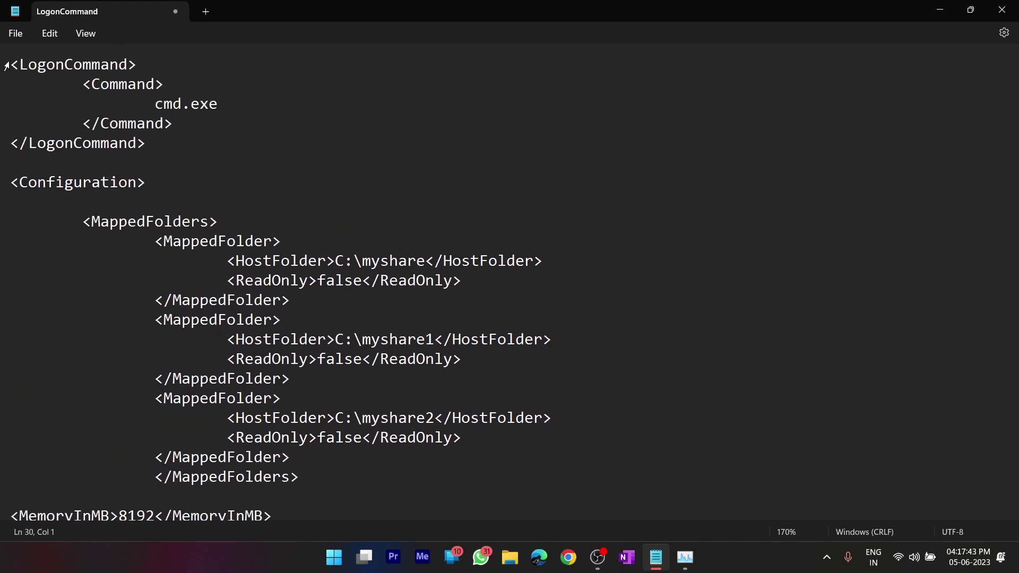
drag(15, 64, 78, 165)
key(ctrl+x)
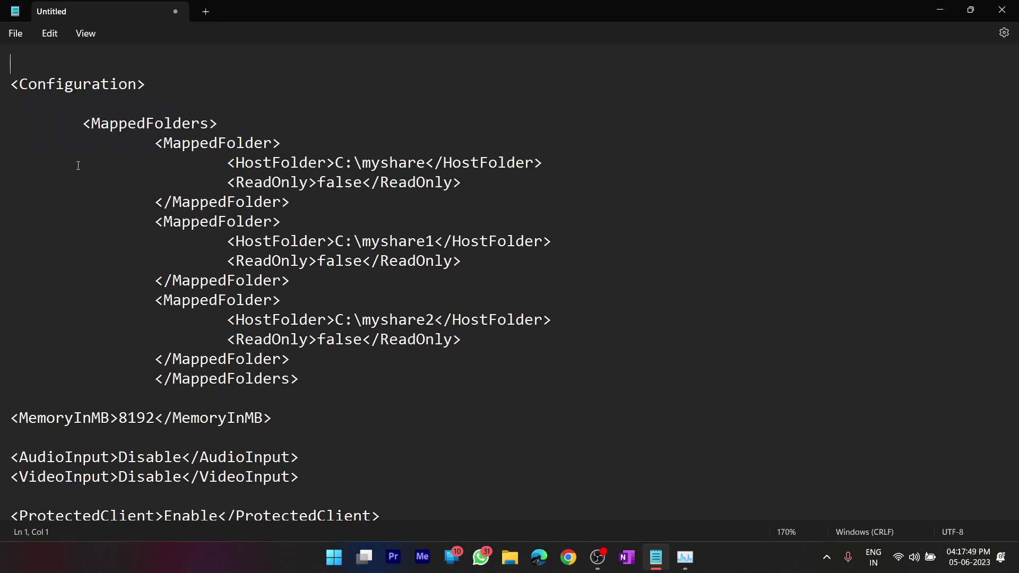
click(76, 128)
drag(77, 128, 329, 370)
key(ctrl+x)
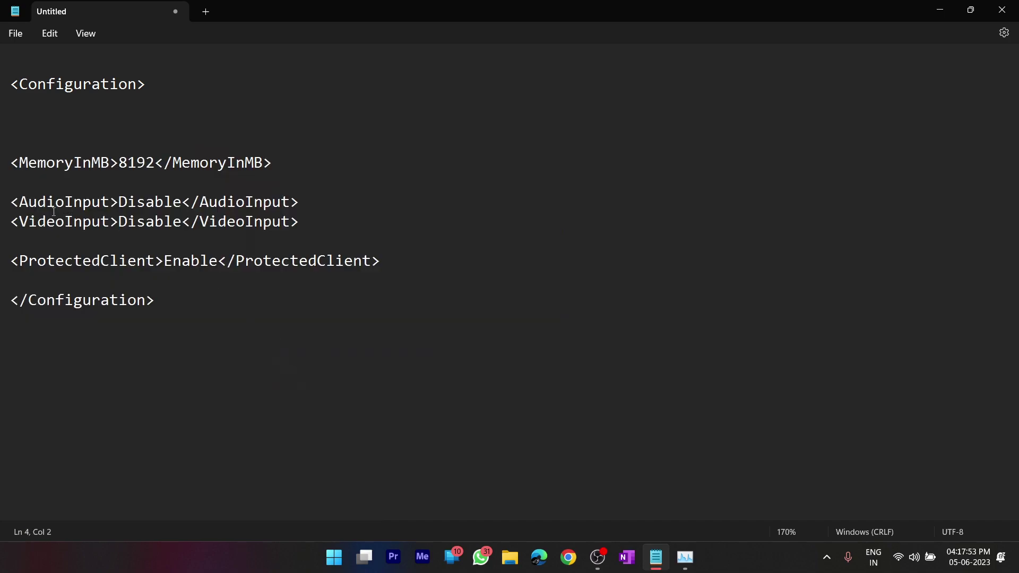
Cut the ProtectedClient line out of the configuration.
click(14, 261)
drag(14, 261, 402, 259)
key(ctrl+x)
Change the AudioInput value to Enable.
drag(118, 201, 183, 207)
text(Ena)
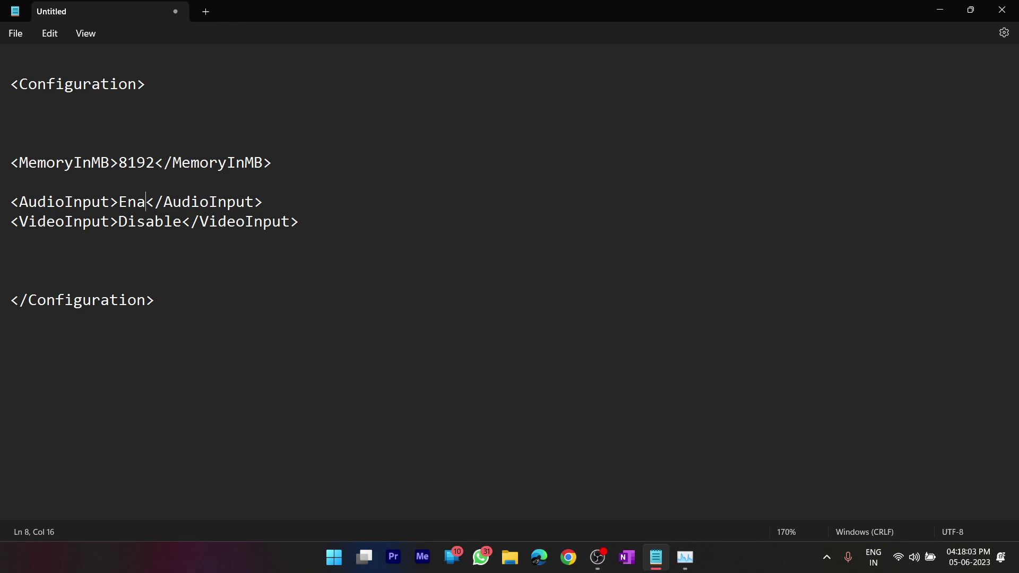
text(ble)
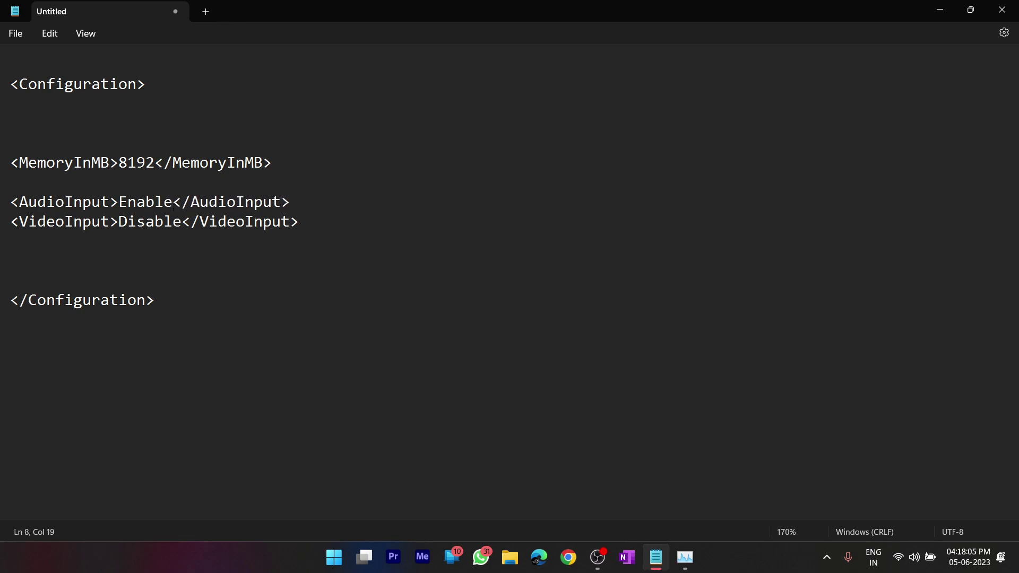
Review the remaining Configuration block, including its memory, audio input and video input values.
drag(122, 216, 192, 219)
click(35, 261)
drag(10, 84, 164, 300)
click(96, 257)
drag(121, 163, 158, 164)
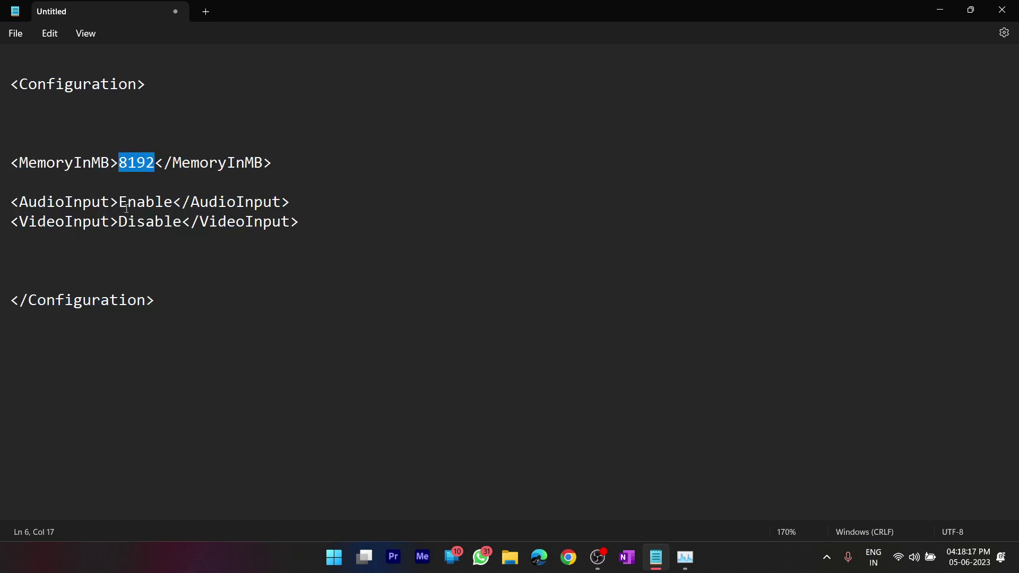
drag(120, 202, 172, 201)
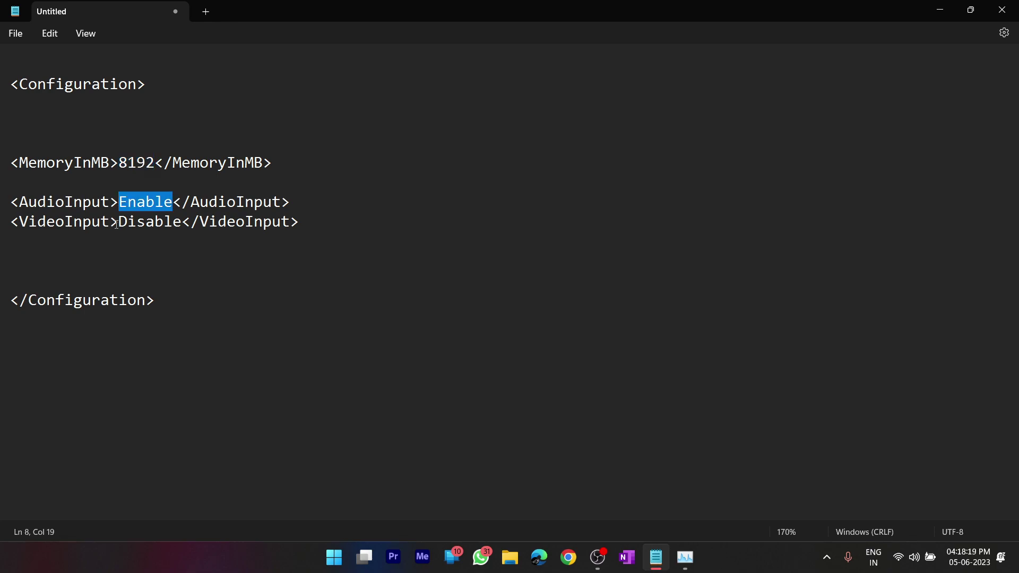
click(154, 246)
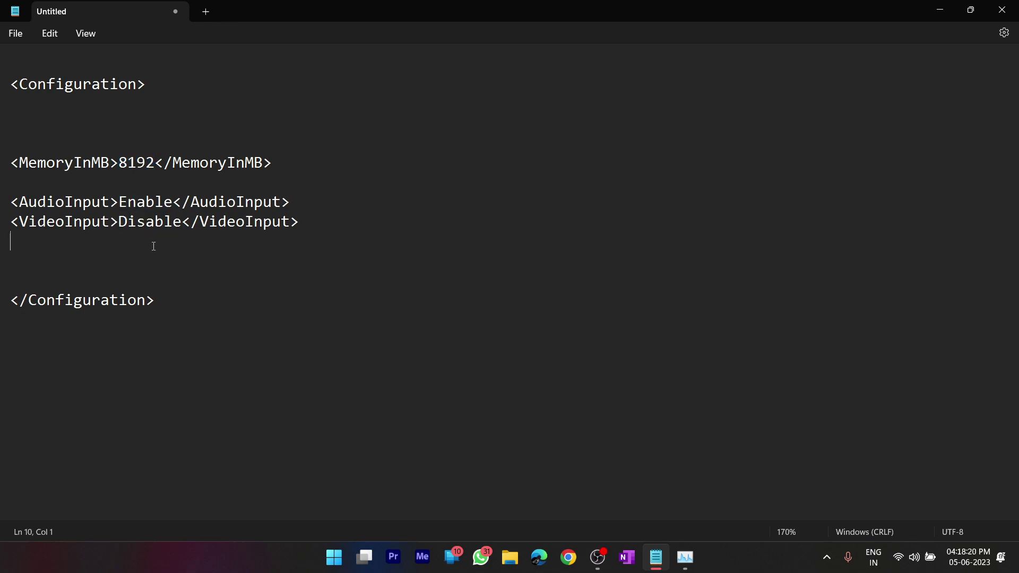
Save the configuration to the Desktop as Config.wsb with the file type All files, and close the editor.
click(22, 34)
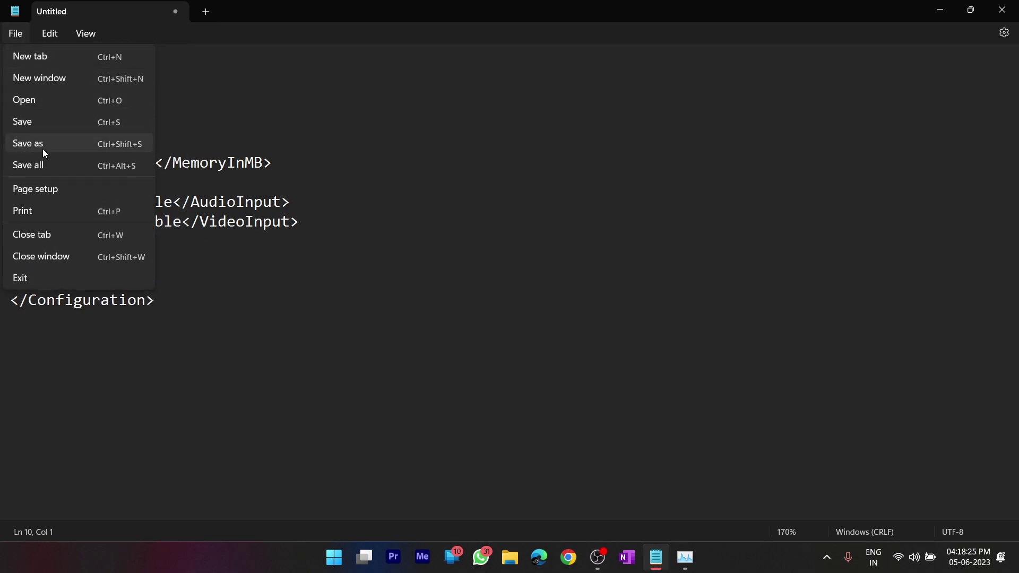
click(63, 149)
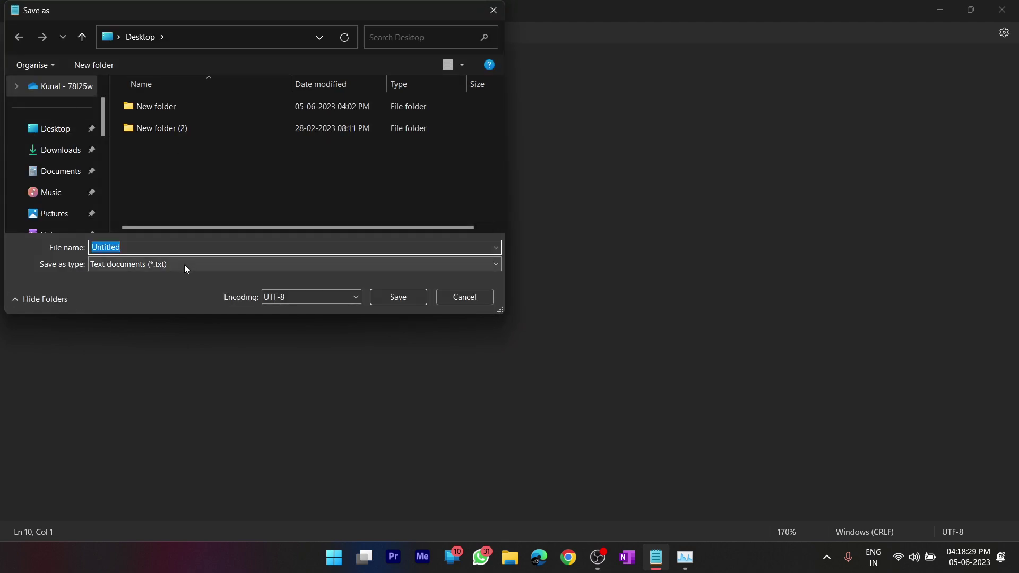
click(184, 264)
click(164, 287)
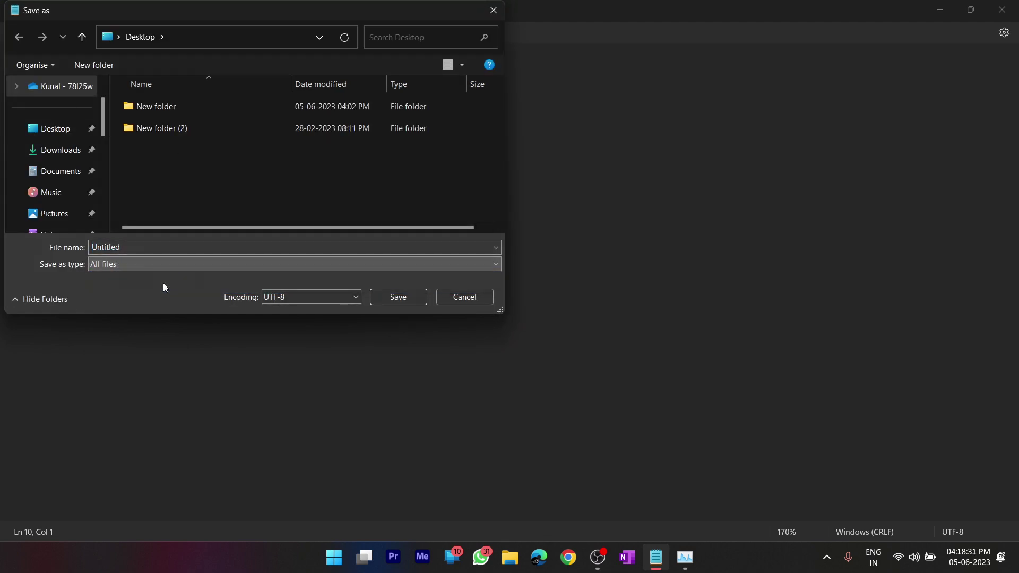
click(129, 247)
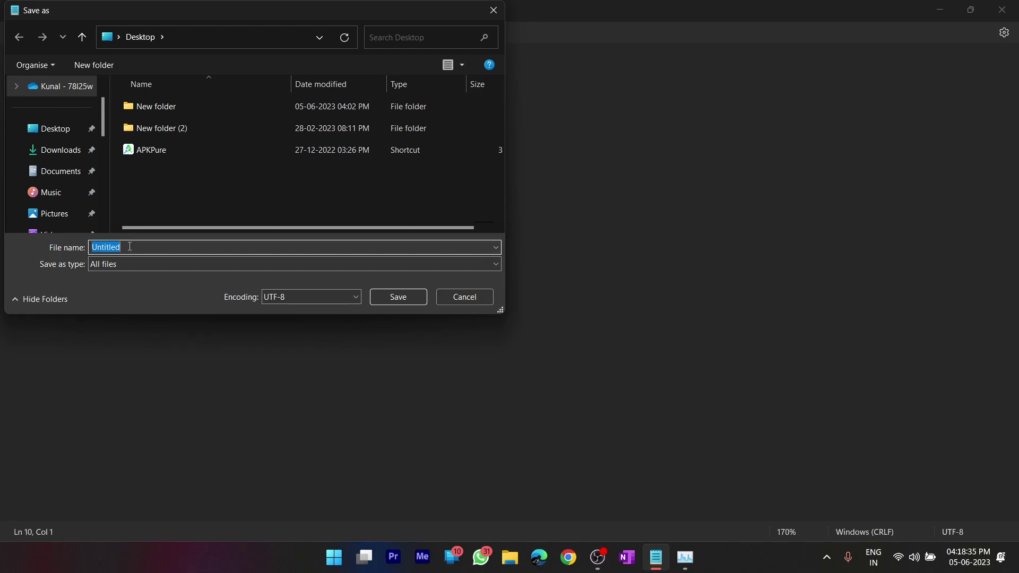
text(Config.wsb)
click(414, 297)
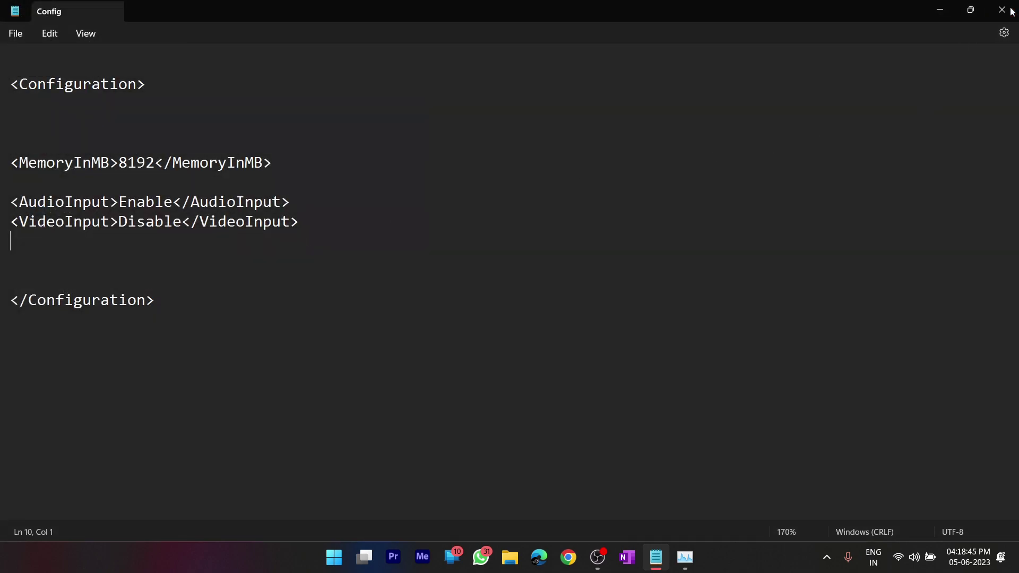
click(1001, 10)
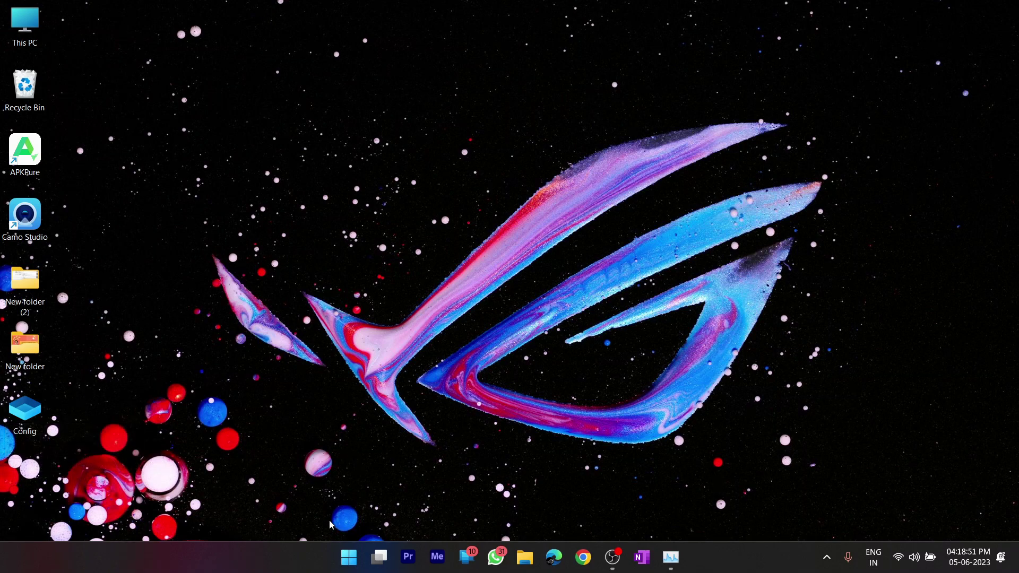
Search for Windows Sandbox, launch it with its default settings and maximize its window.
click(354, 558)
text(windows)
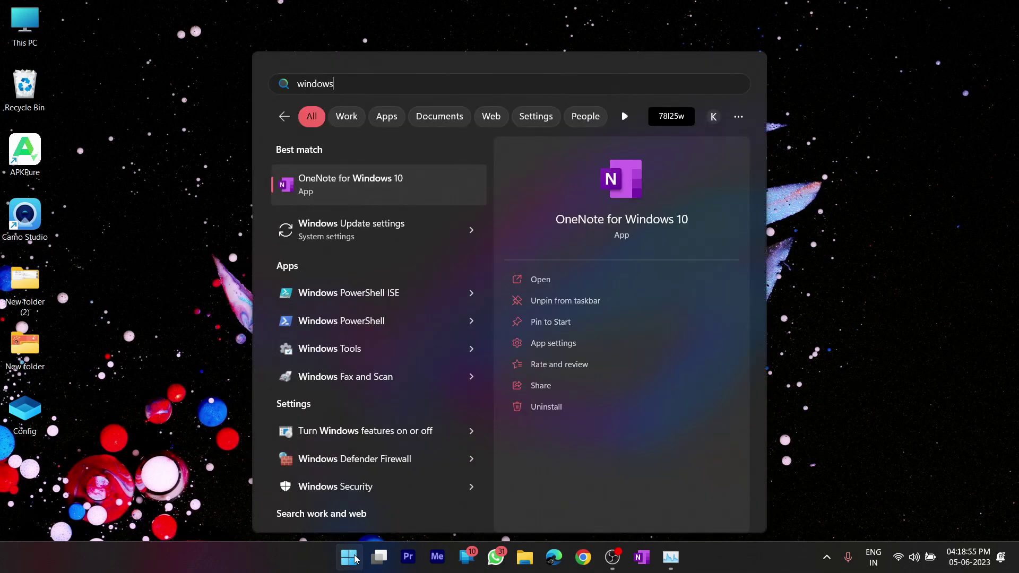
text( sandbox)
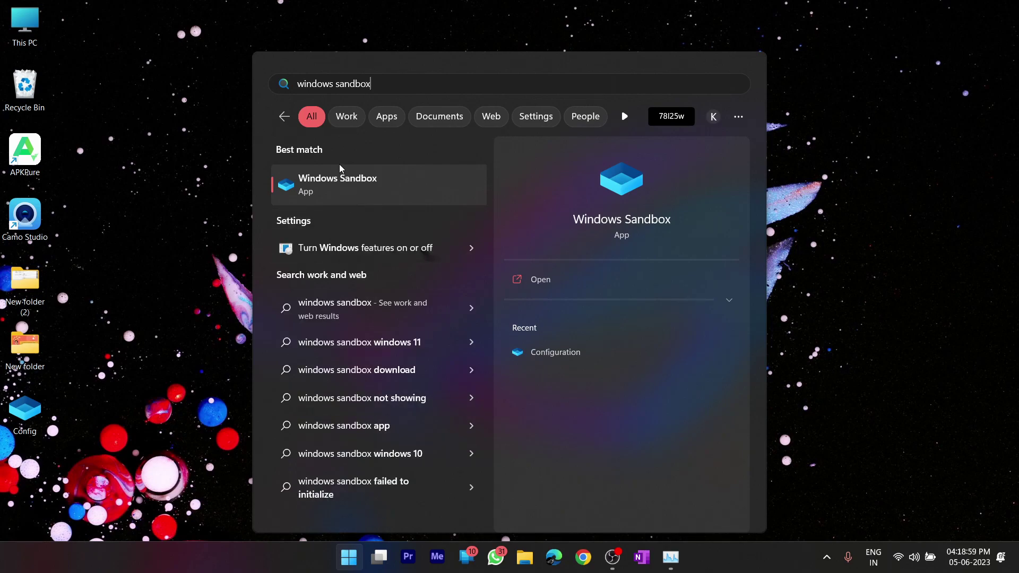
click(326, 183)
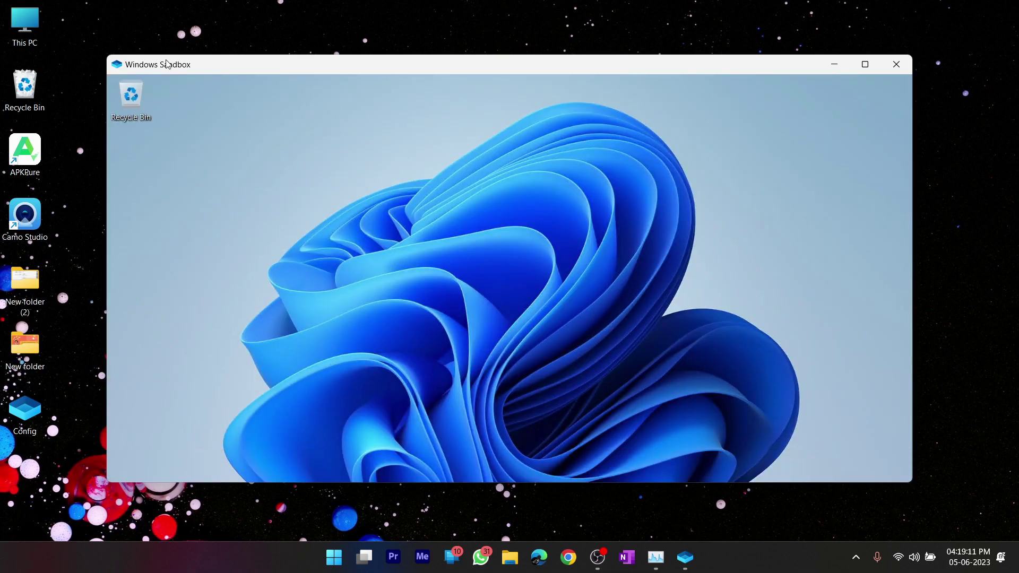
click(863, 65)
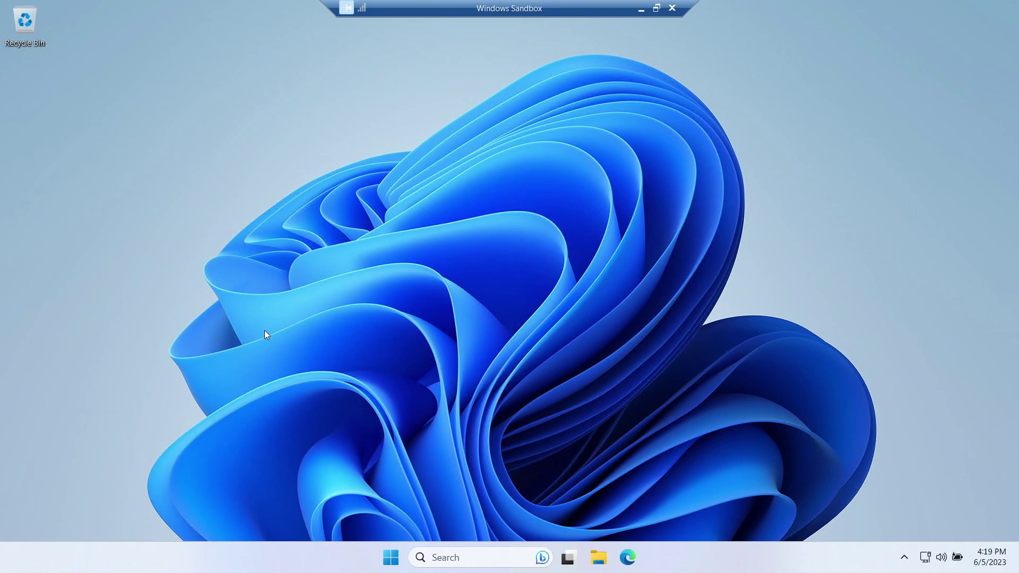
Check the default sandbox's memory capacity in its Task Manager, and close the sandbox, discarding its content.
key(ctrl+shift+Escape)
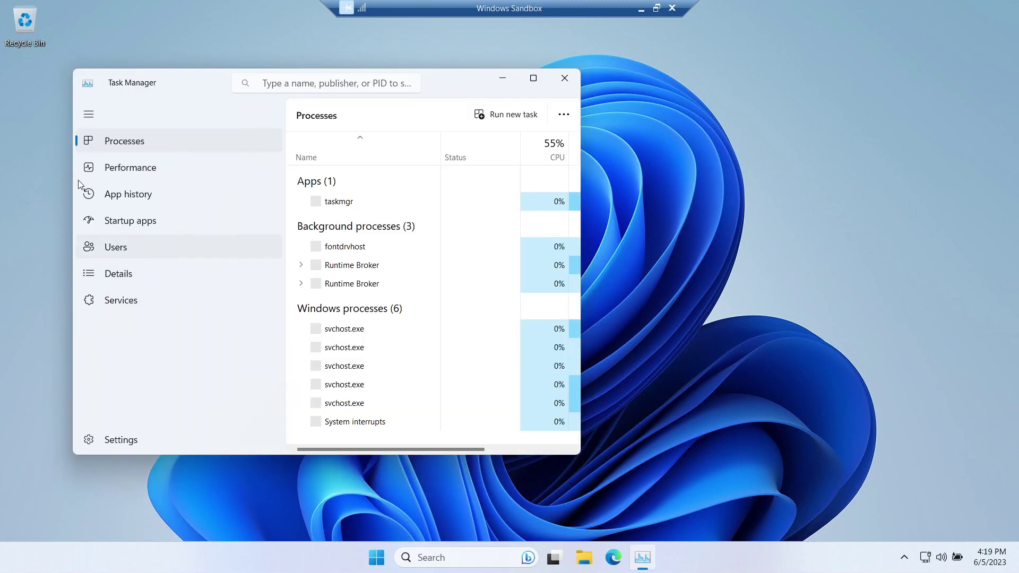
click(160, 179)
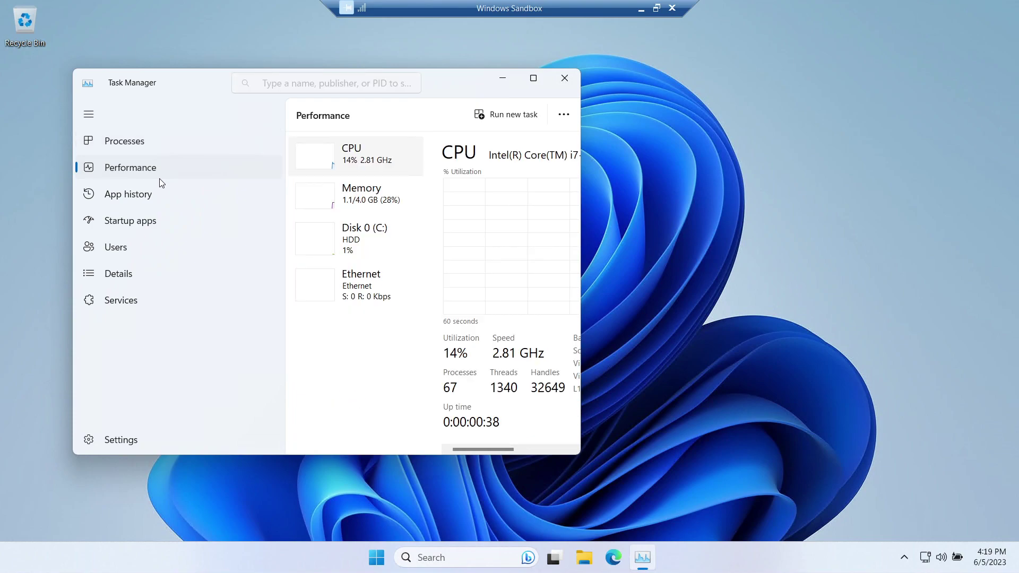
click(348, 211)
click(535, 78)
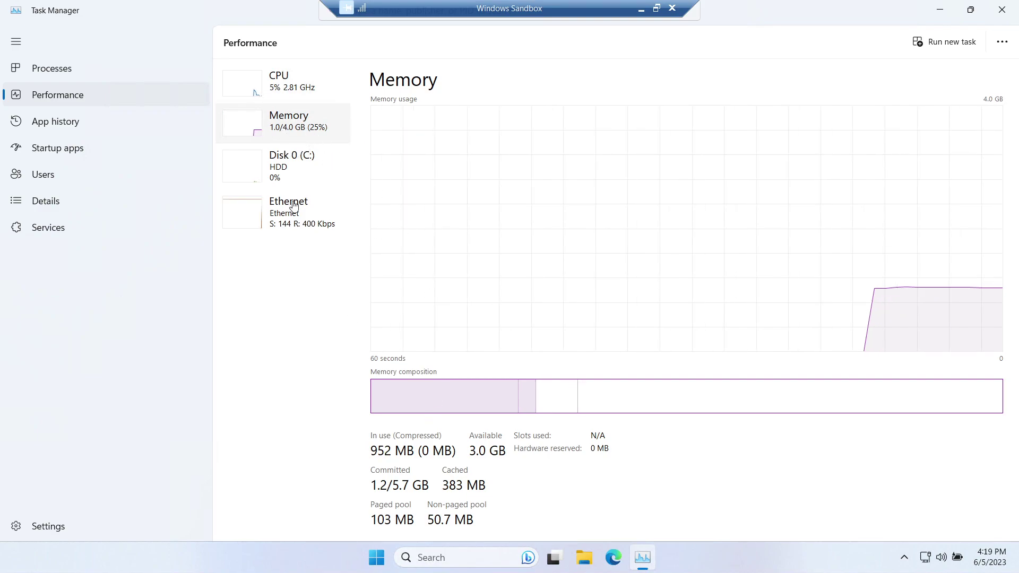
click(673, 9)
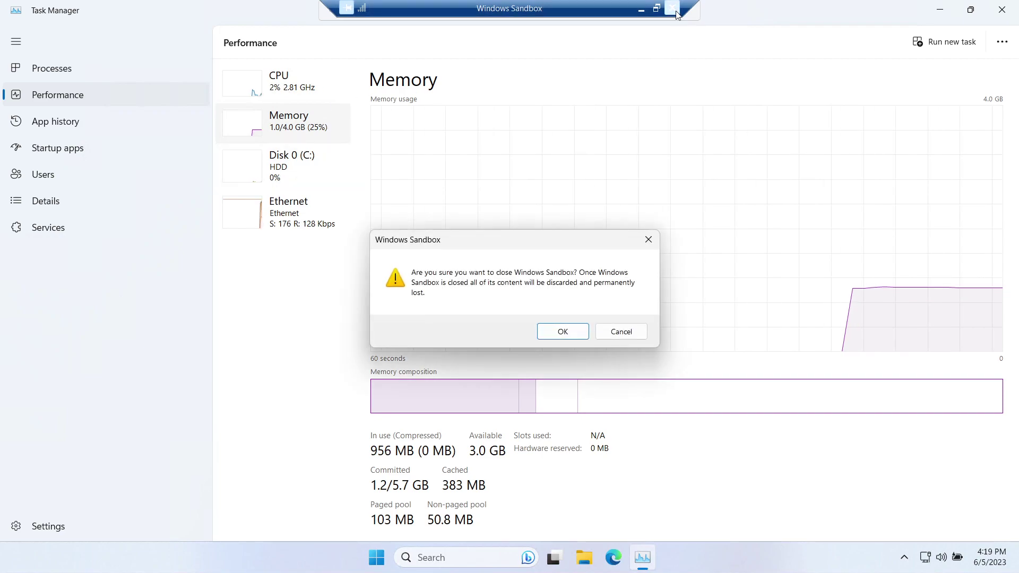
click(566, 338)
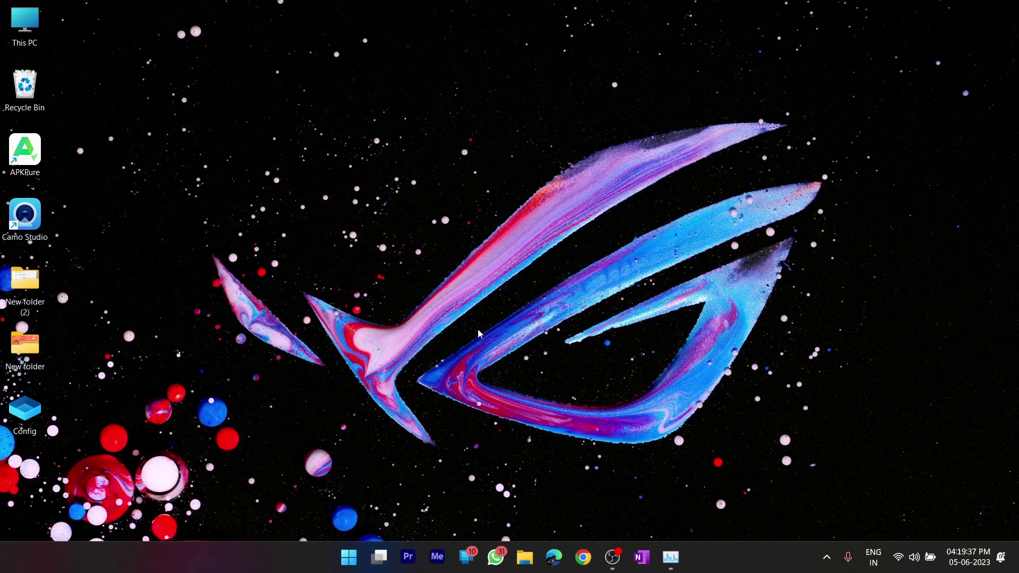
Launch the sandbox from the desktop Config file, check its memory capacity in a maximized Task Manager, and start closing the sandbox.
double_click(23, 418)
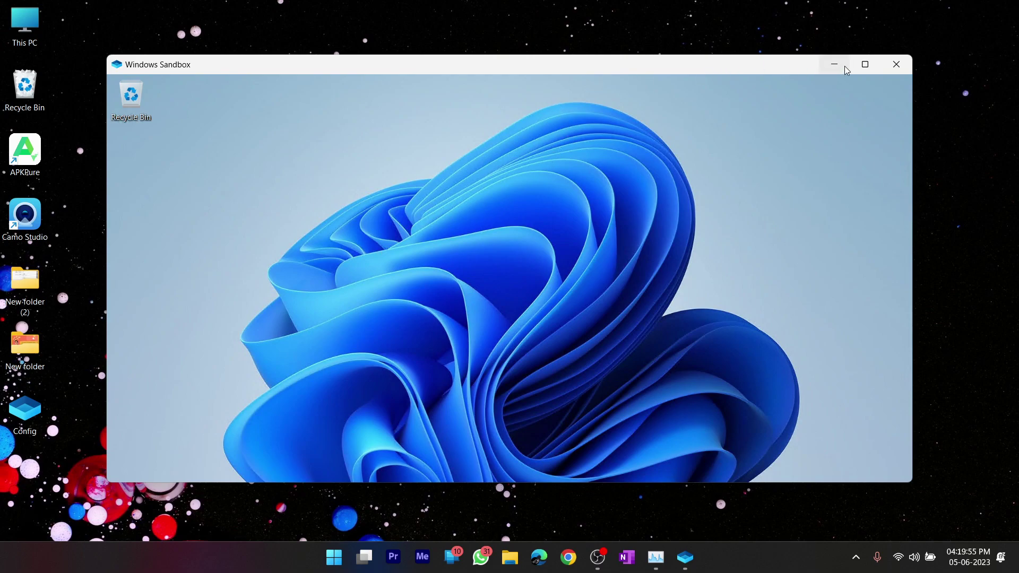
click(864, 64)
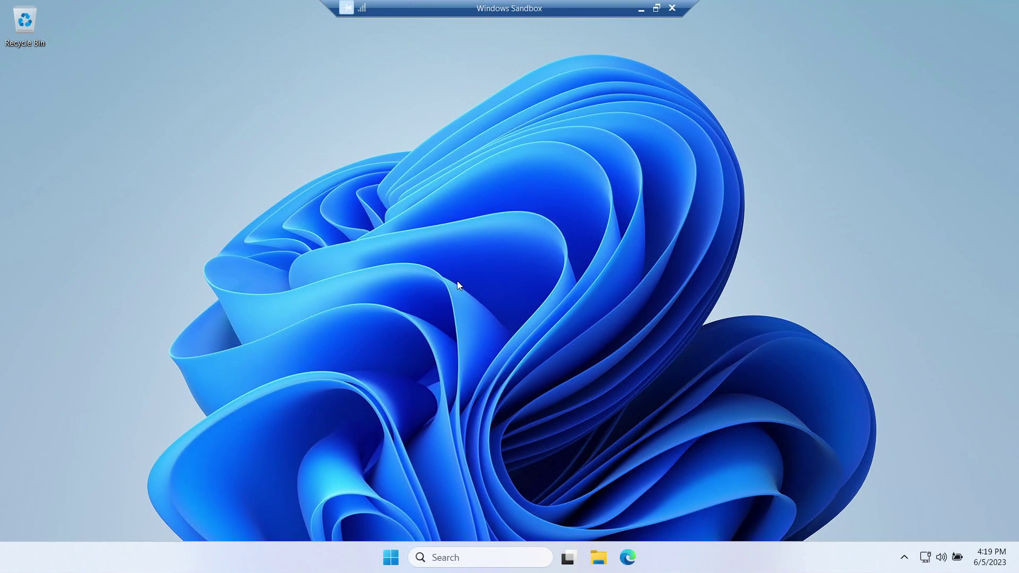
key(ctrl+shift+Escape)
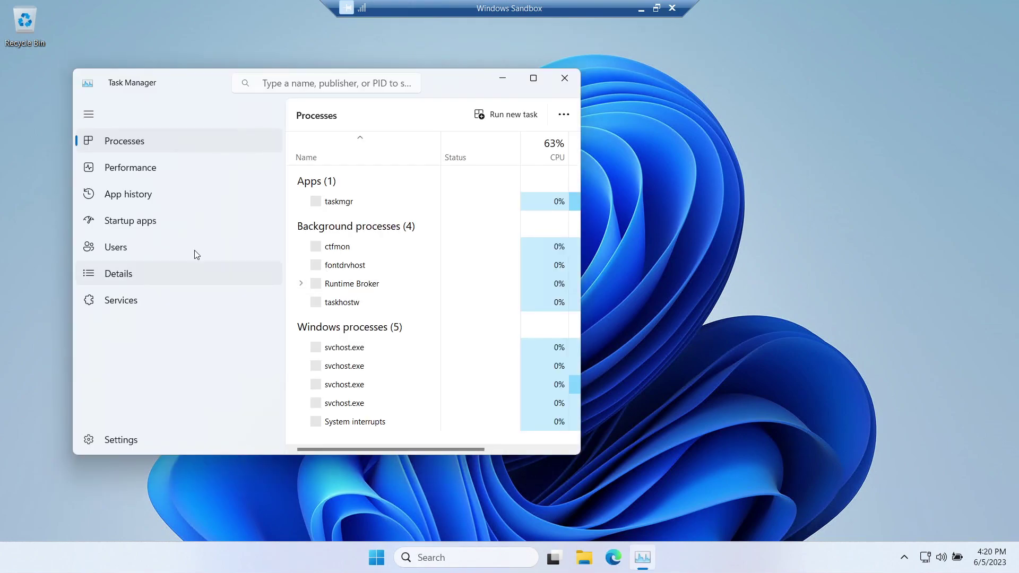
click(533, 77)
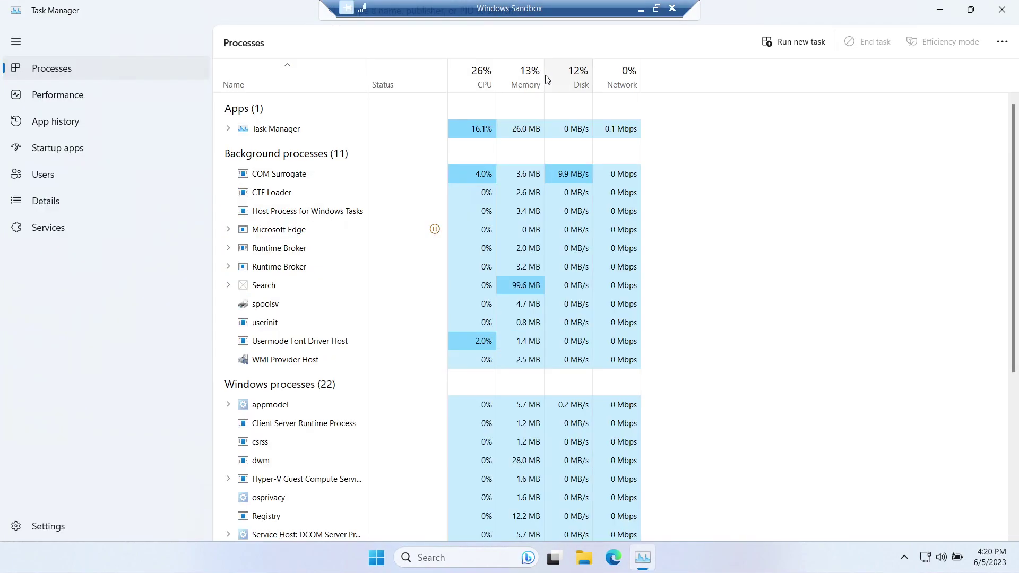
click(80, 95)
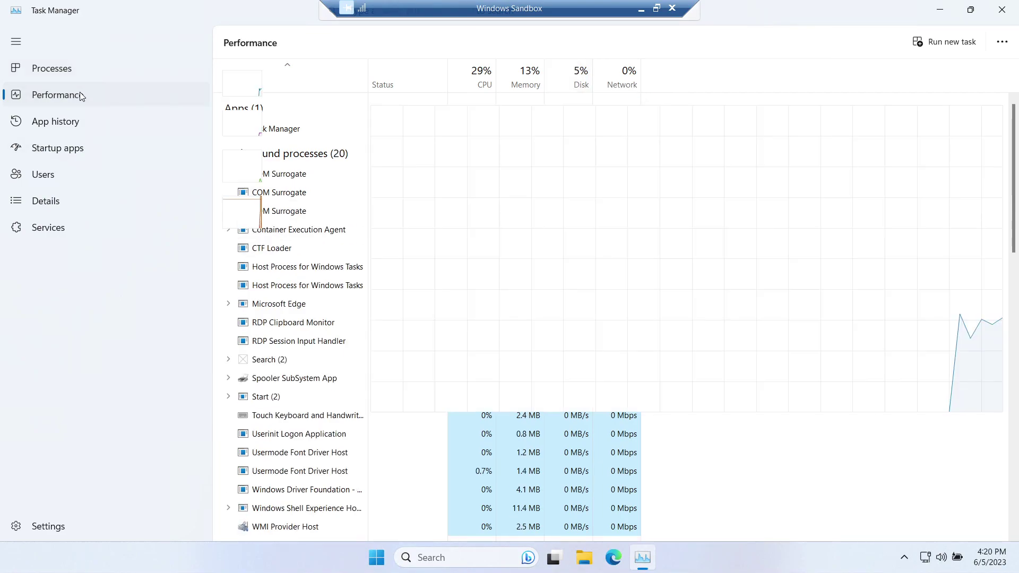
click(320, 143)
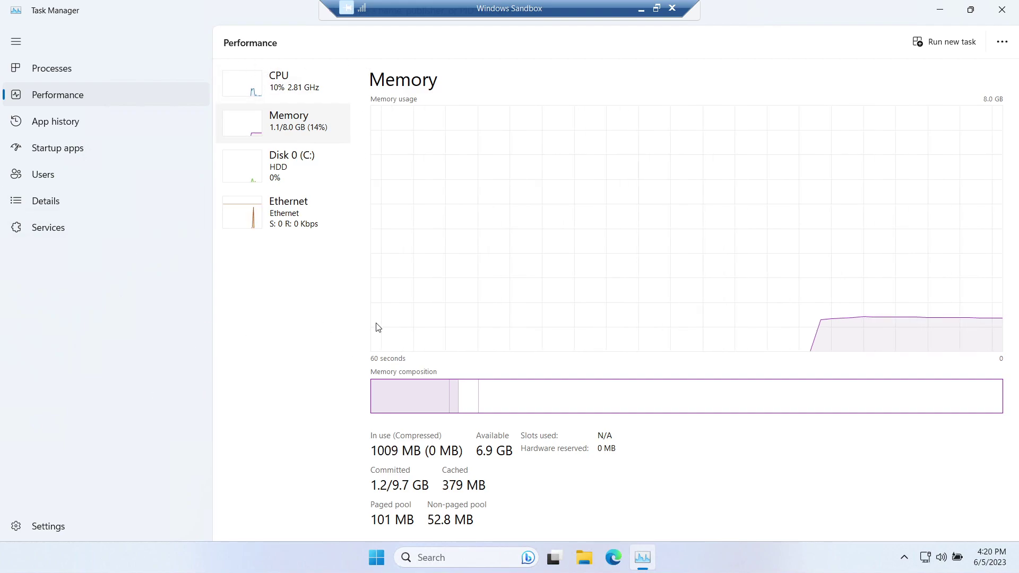
click(676, 9)
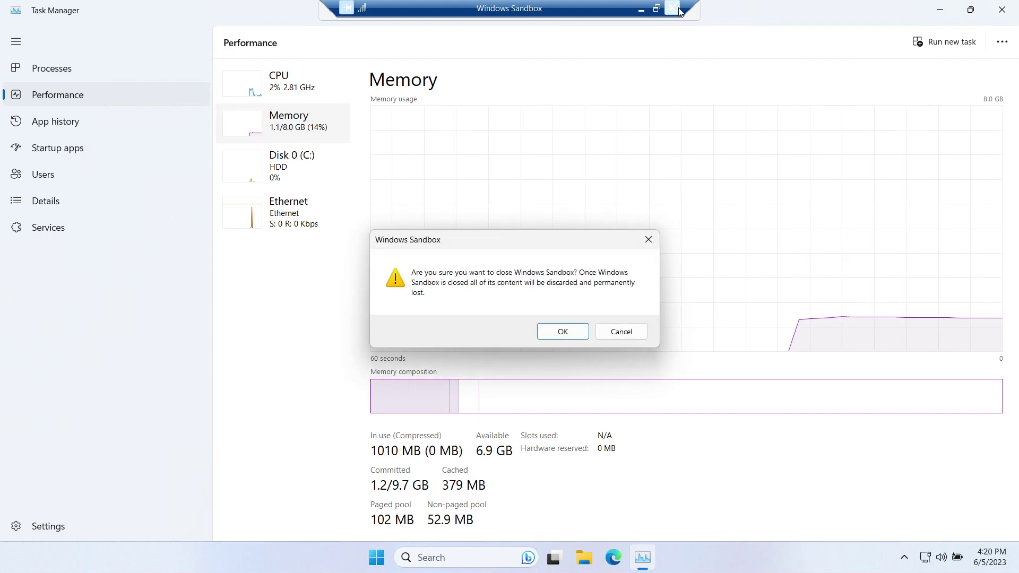